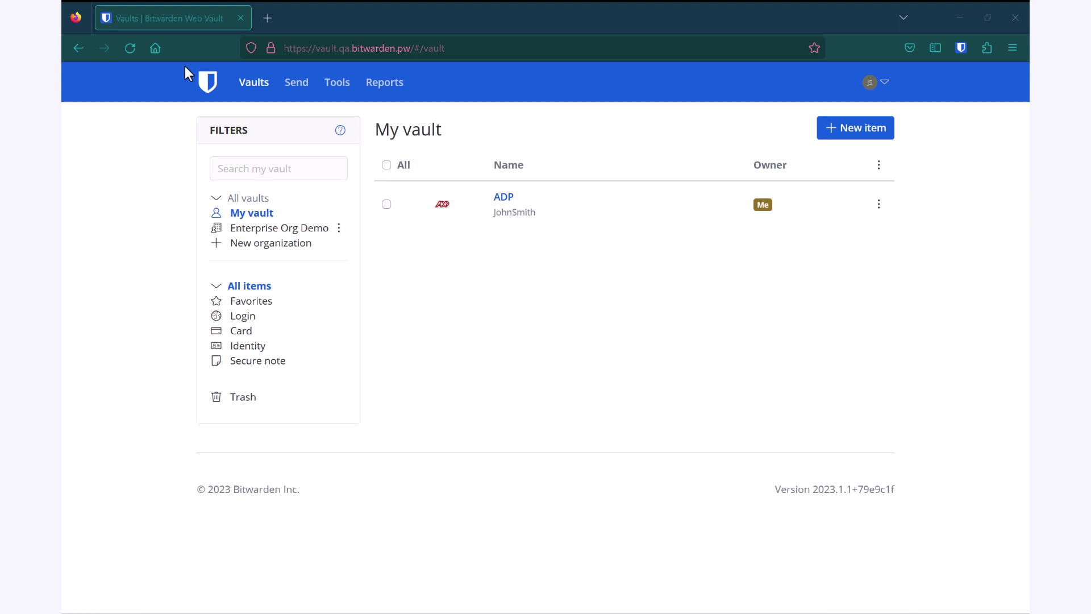
Step: Import bitwarden_org_export_20230206162503.json as Bitwarden (json) through Tools > Import data
click(348, 86)
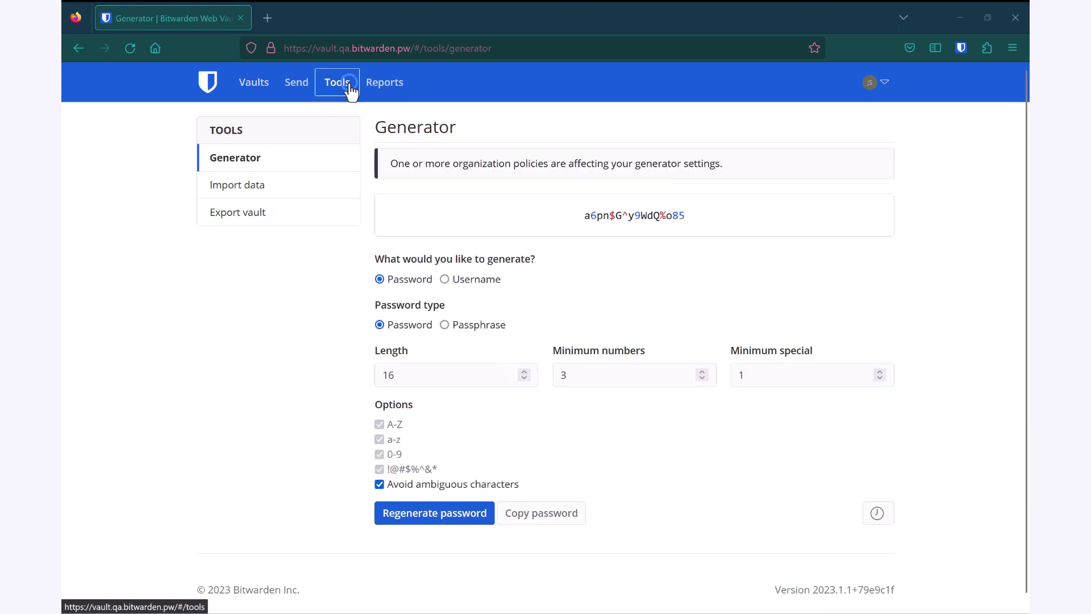
click(277, 191)
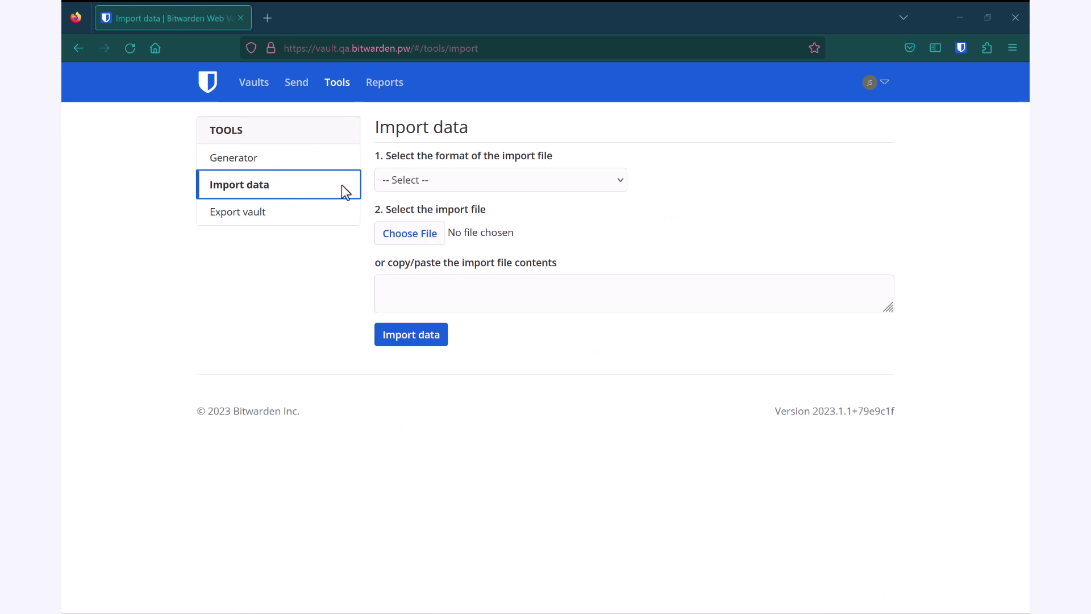
click(622, 183)
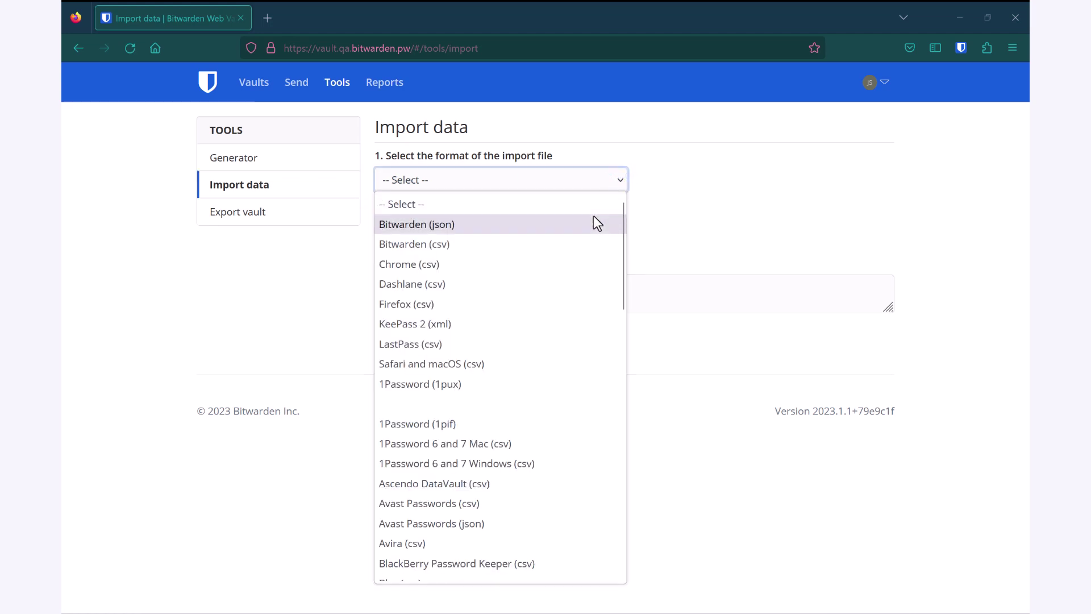
mouse_move(622, 217)
mouse_down()
mouse_move(630, 315)
mouse_move(617, 427)
mouse_move(628, 200)
mouse_up()
click(581, 227)
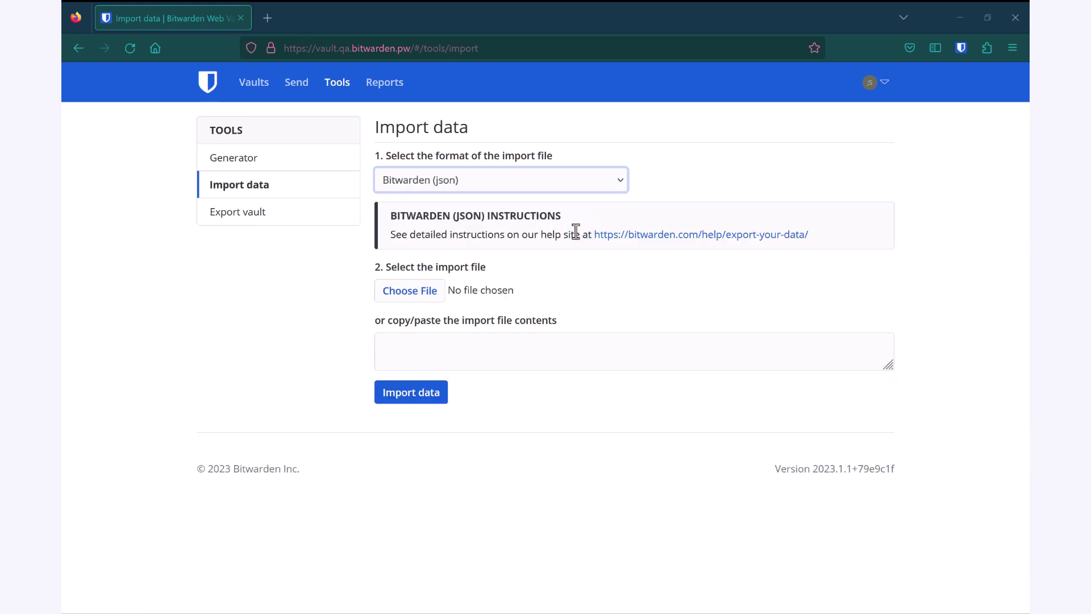
click(440, 298)
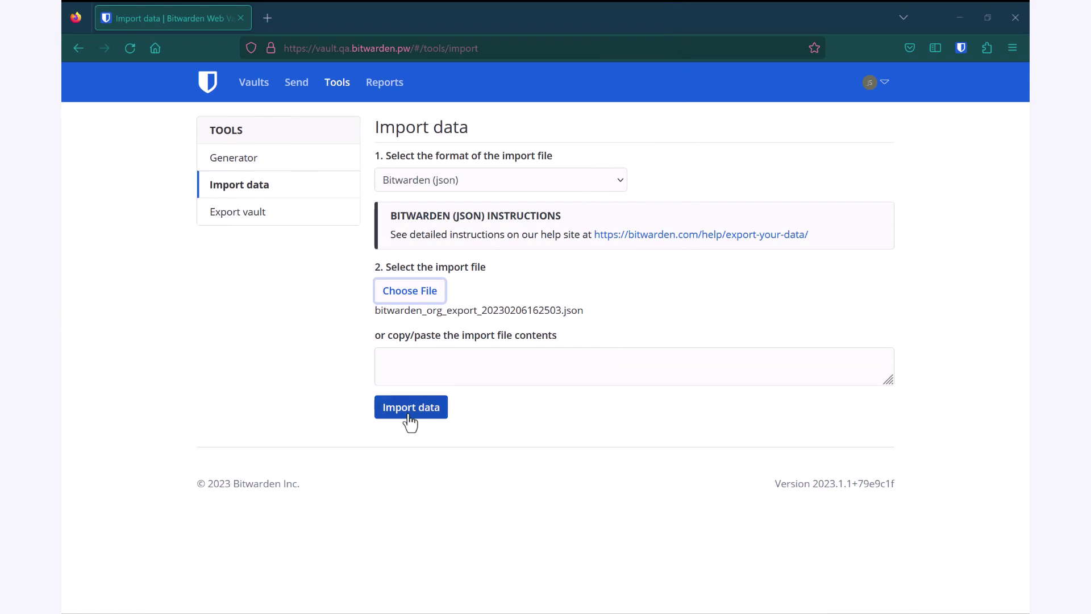
click(409, 419)
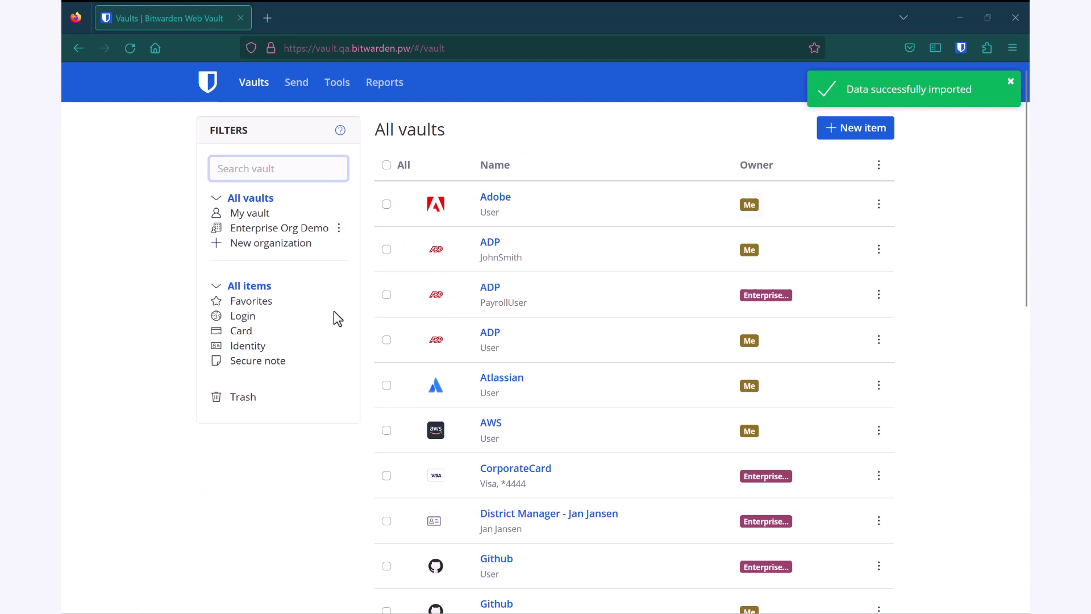
Step: Filter the vault to My vault and open a new browser tab for github.com
click(264, 218)
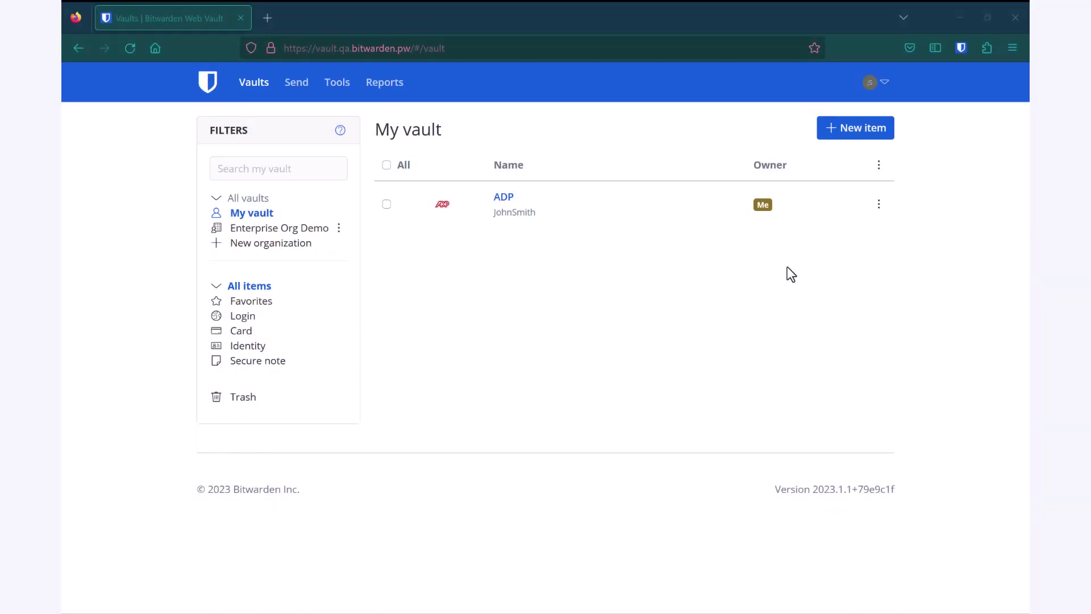
click(267, 18)
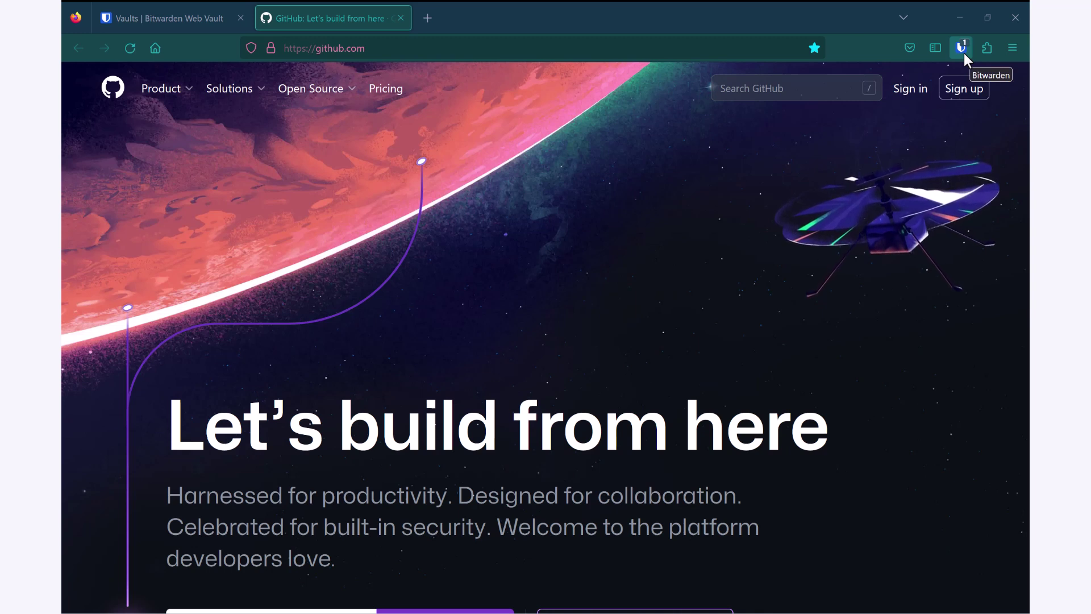
Step: Start a new login item from the Bitwarden extension popup on the GitHub page
click(963, 52)
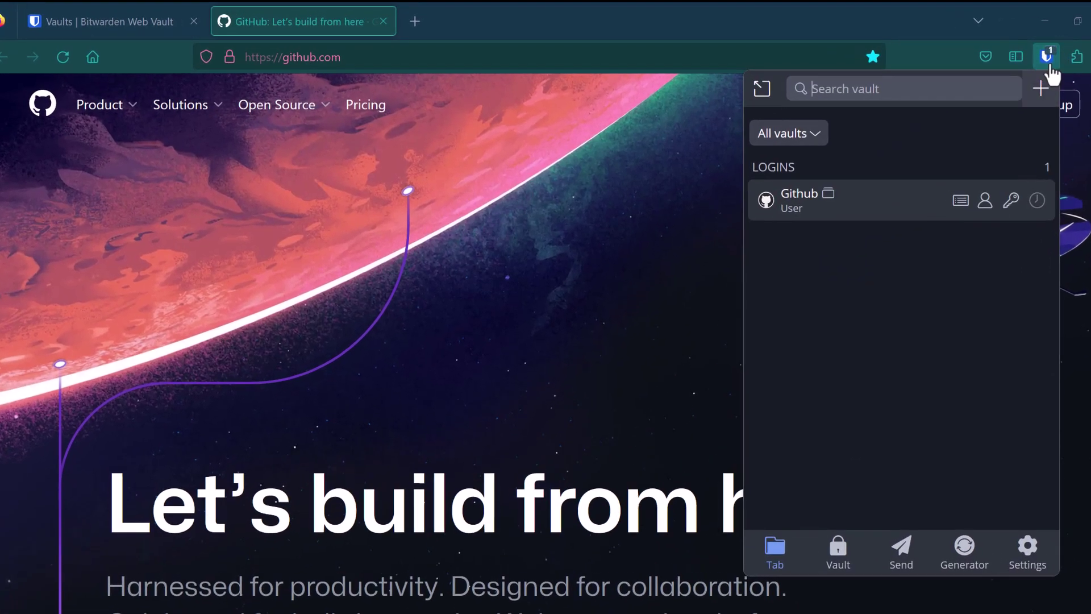
click(1043, 89)
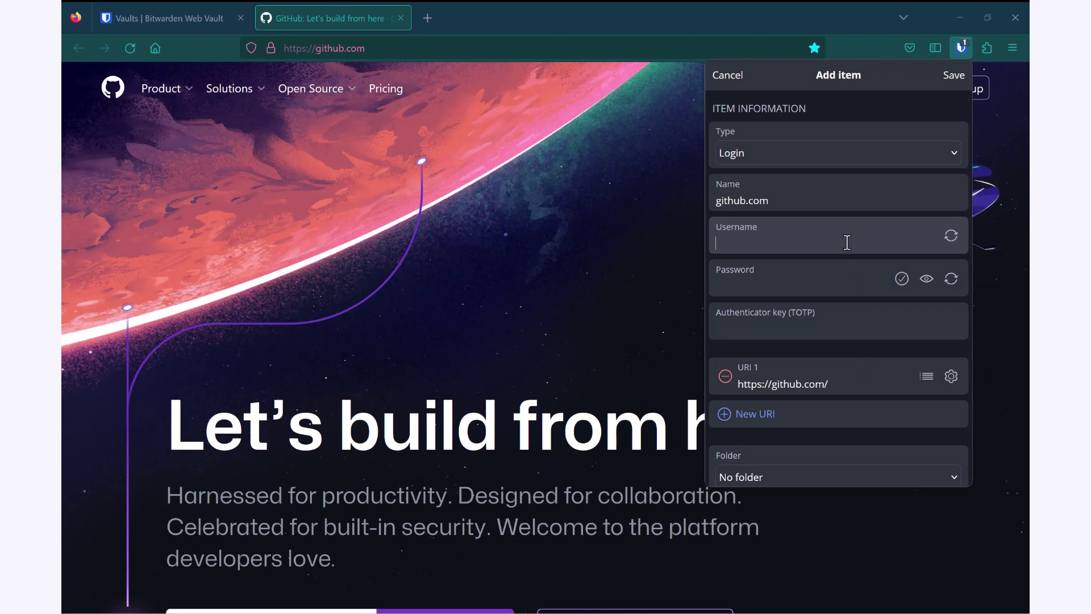
Step: Try the Plus addressed and Catch-all email username types in the username generator
click(952, 250)
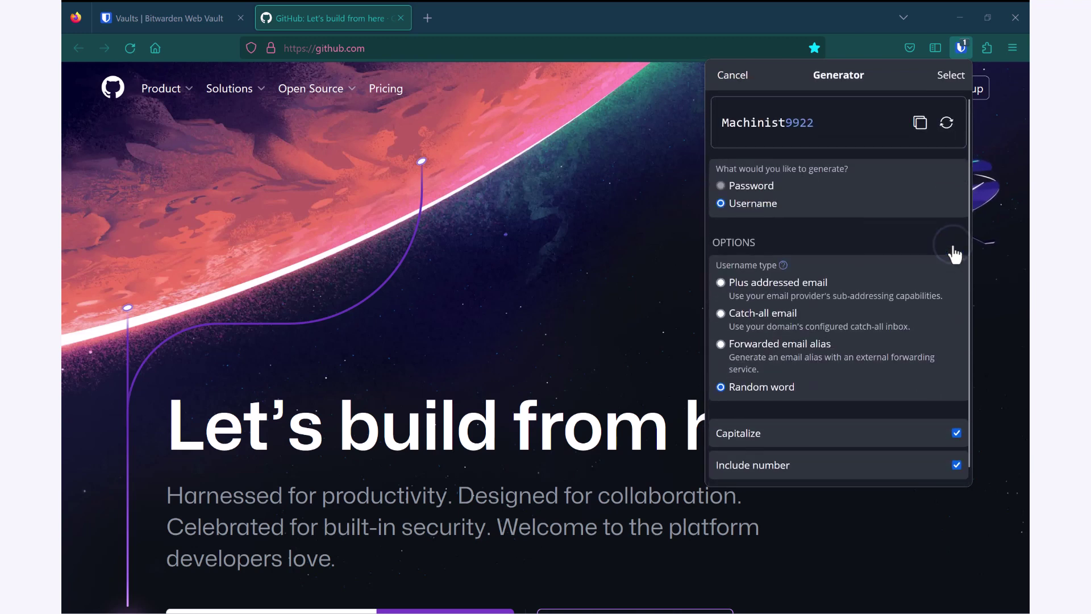
scroll(952, 242, down, 1)
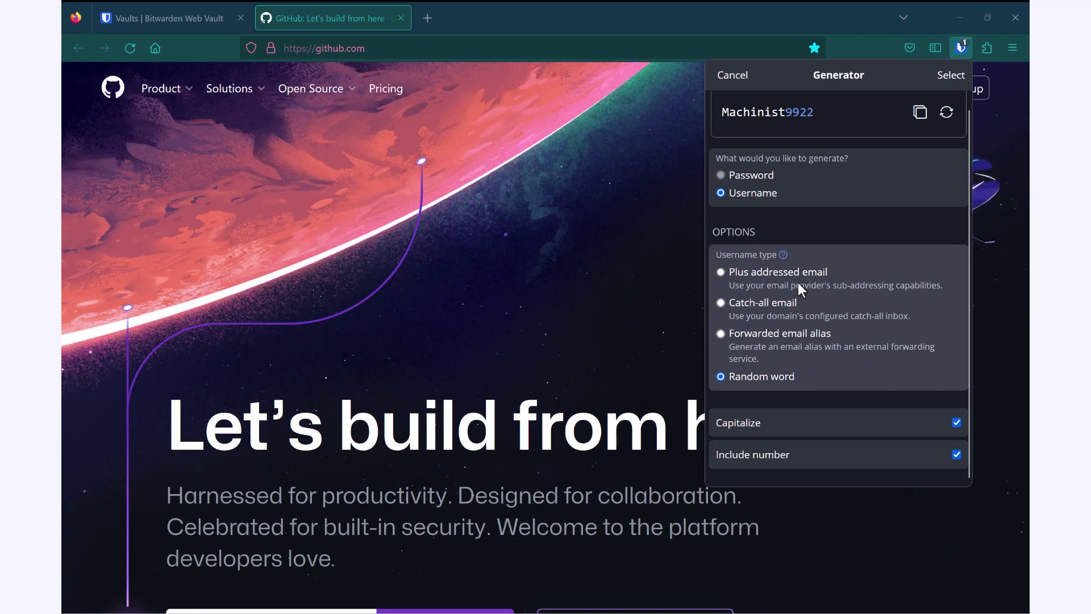
click(721, 272)
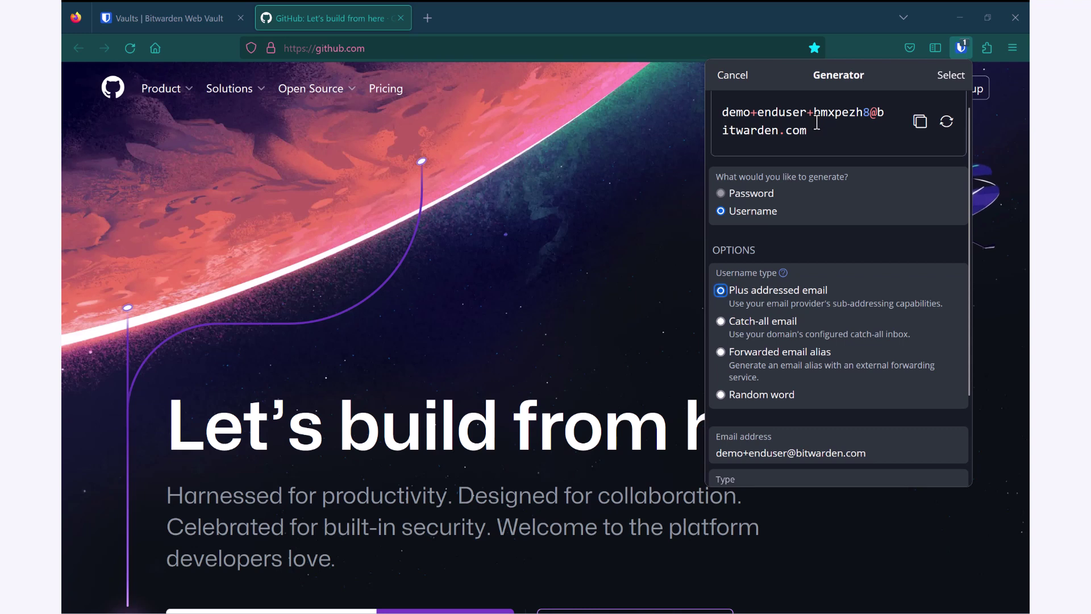
click(721, 321)
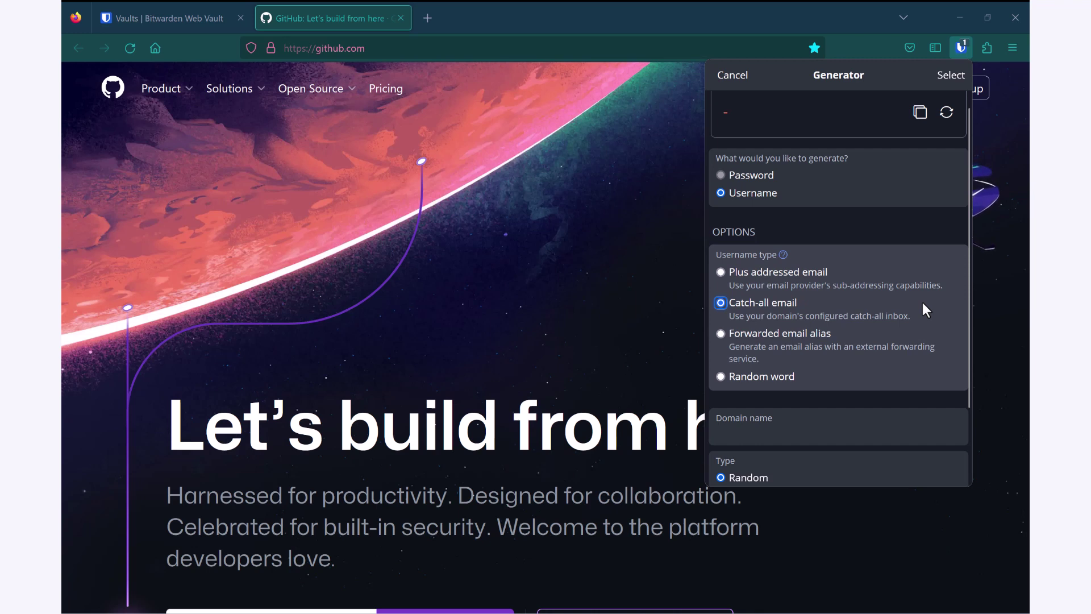
Step: Try a Forwarded email alias with SimpleLogin, then return to Random word usernames
click(724, 338)
click(915, 446)
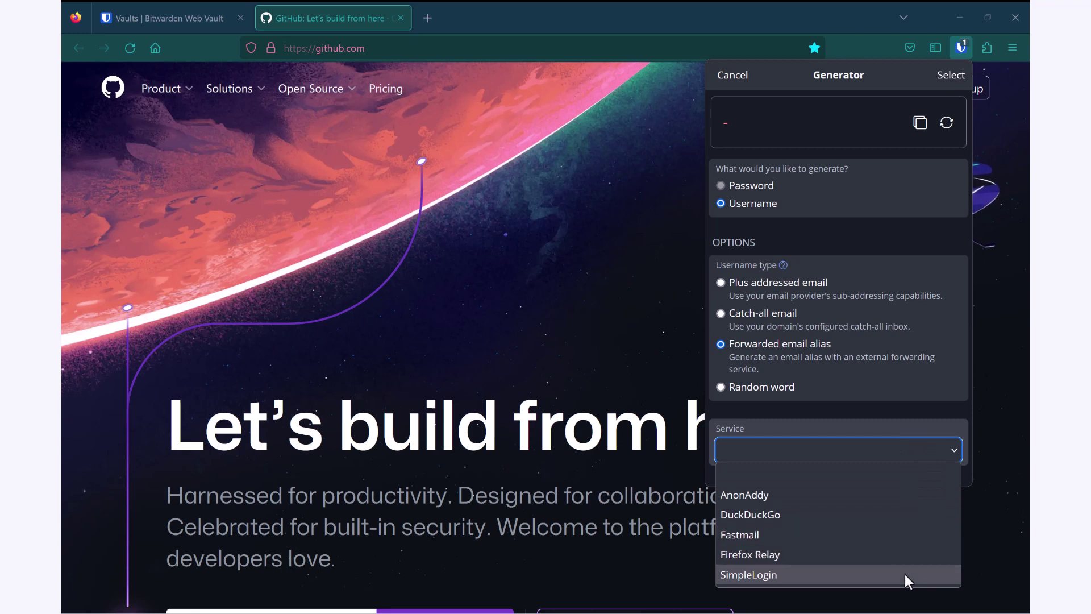
click(905, 574)
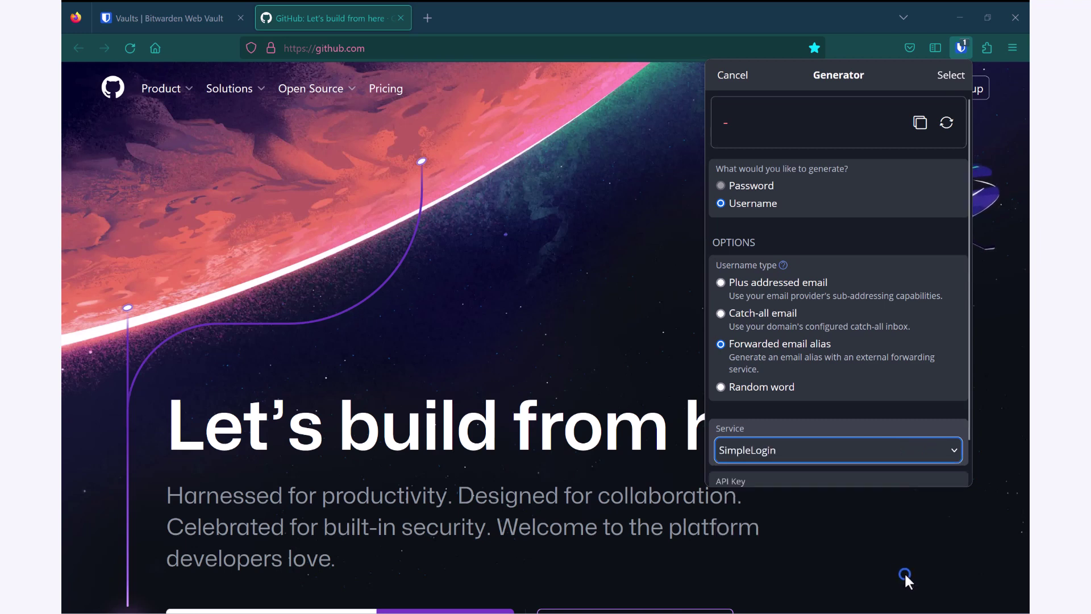
scroll(906, 403, down, 1)
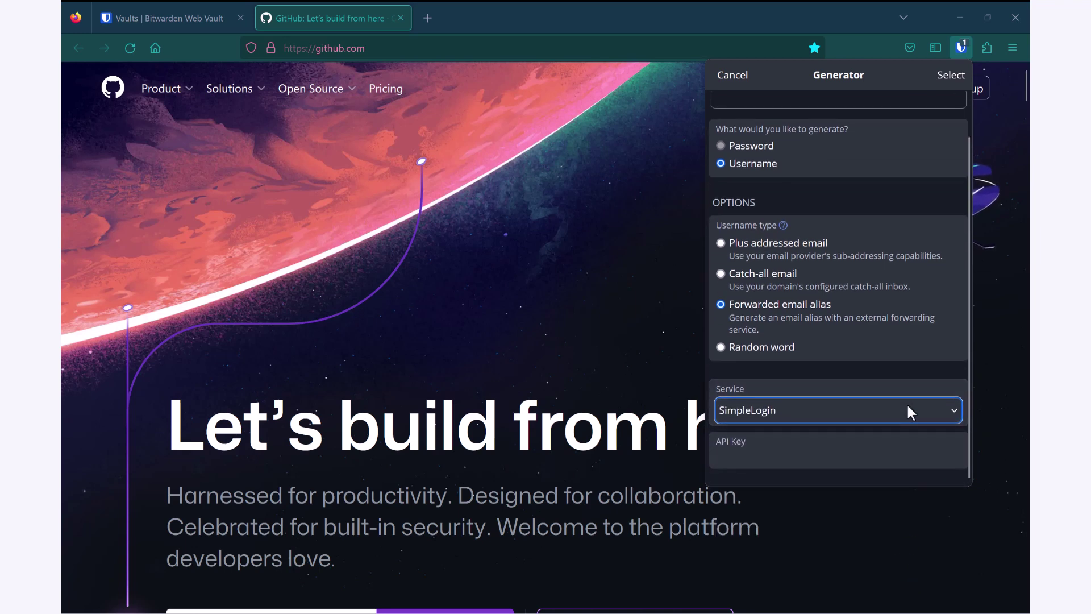
scroll(909, 407, up, 1)
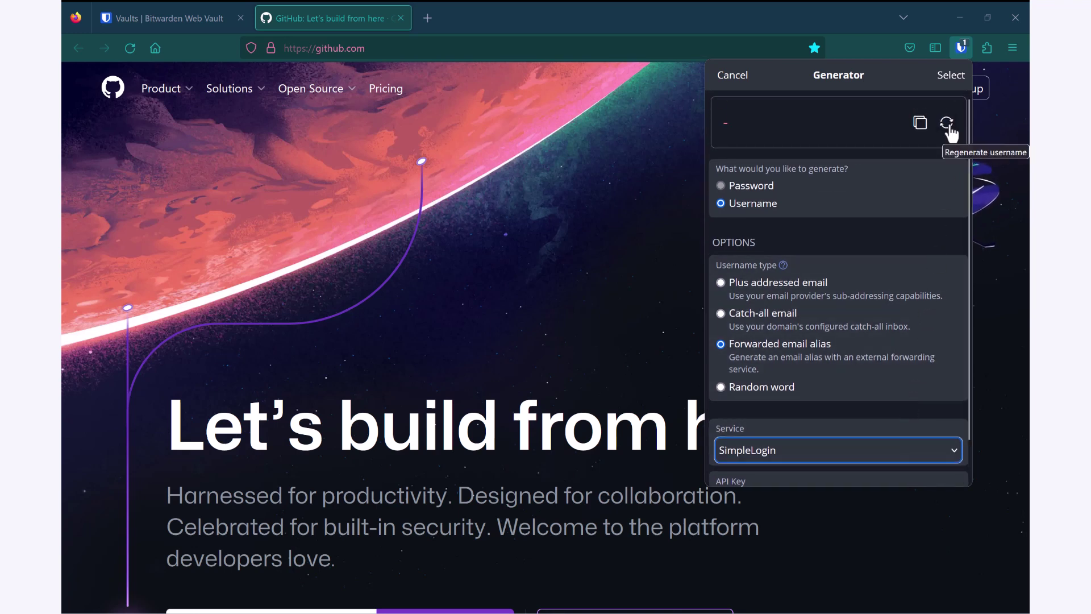
click(947, 124)
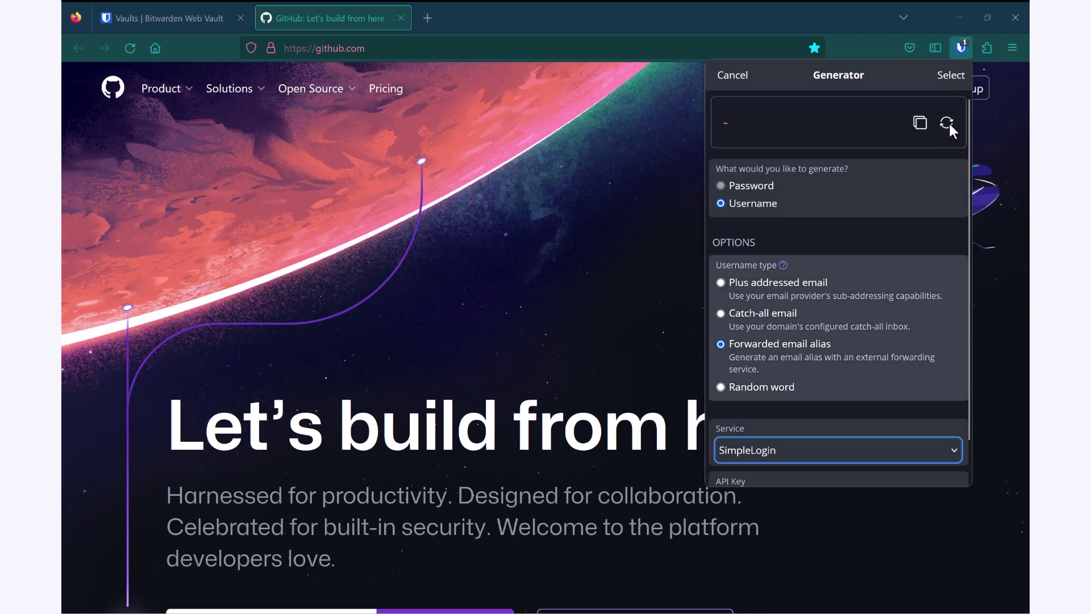
click(720, 387)
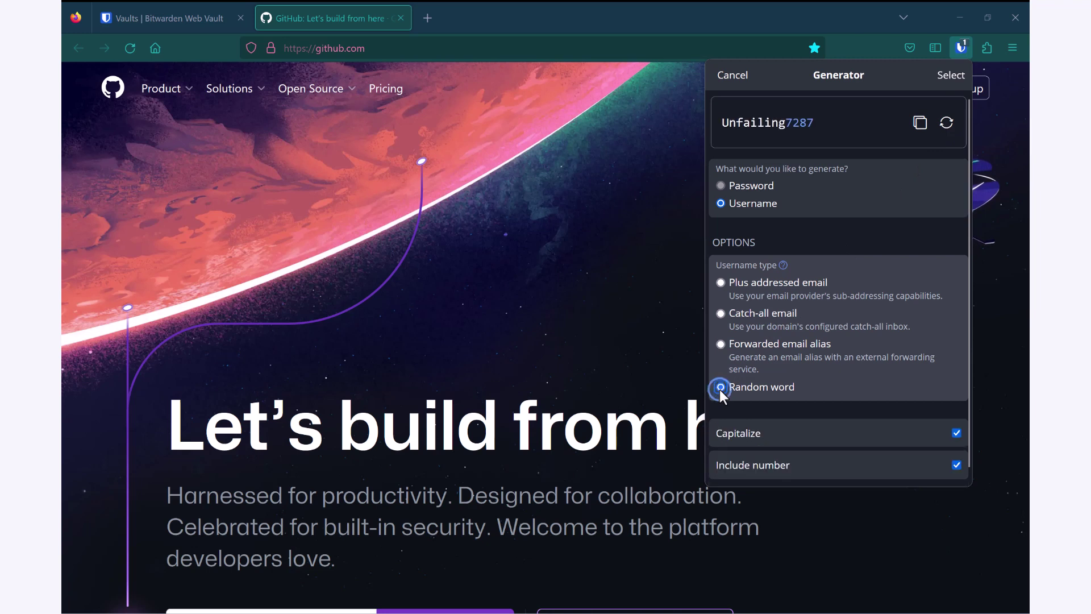
Step: Use the generated random-word username for the login and bring up the password generator
click(955, 78)
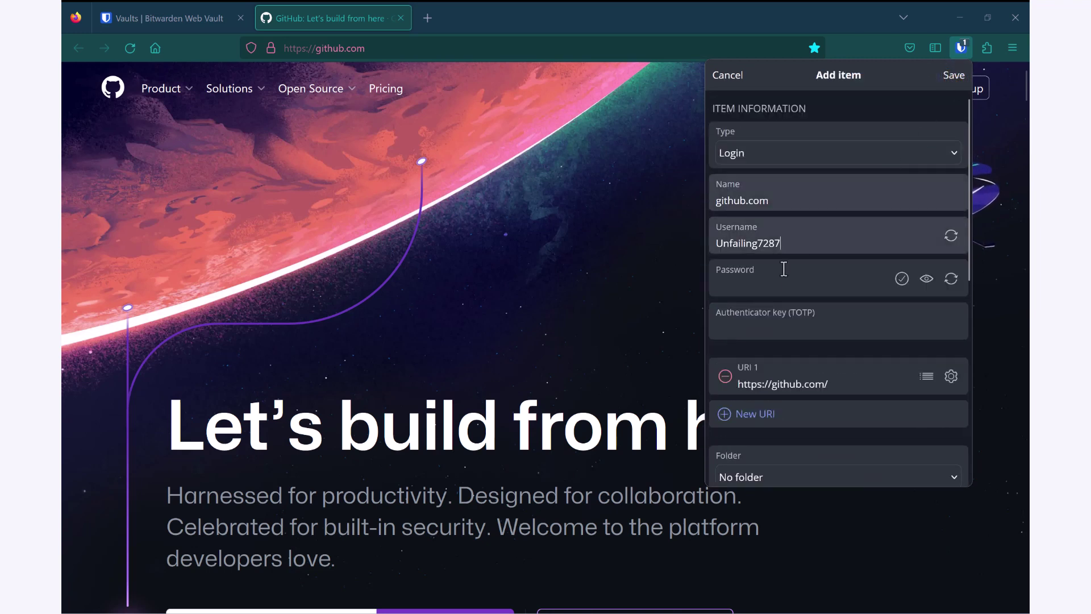
click(951, 278)
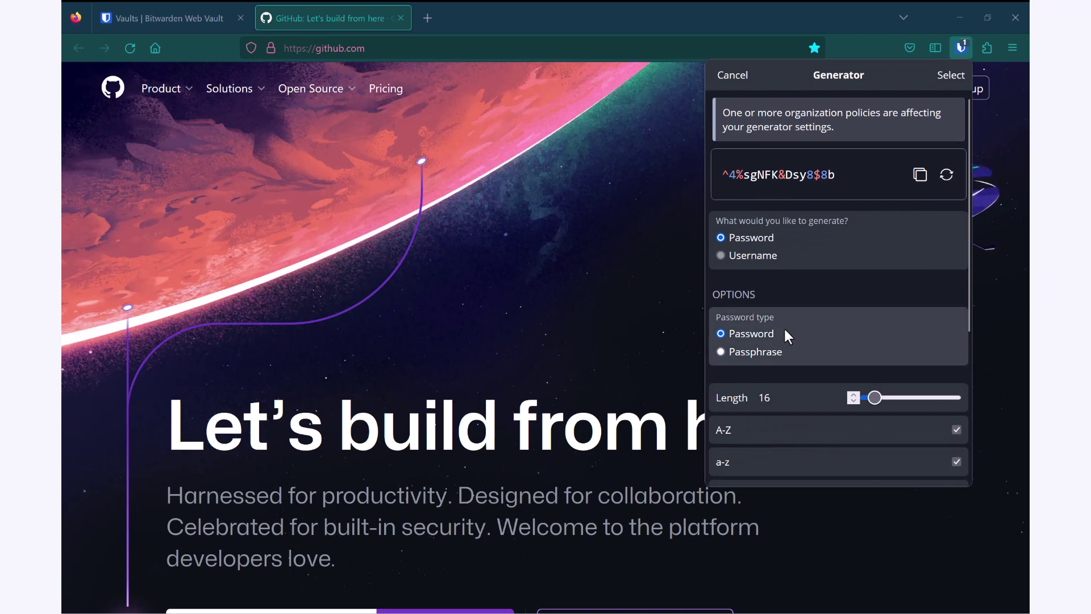
click(881, 121)
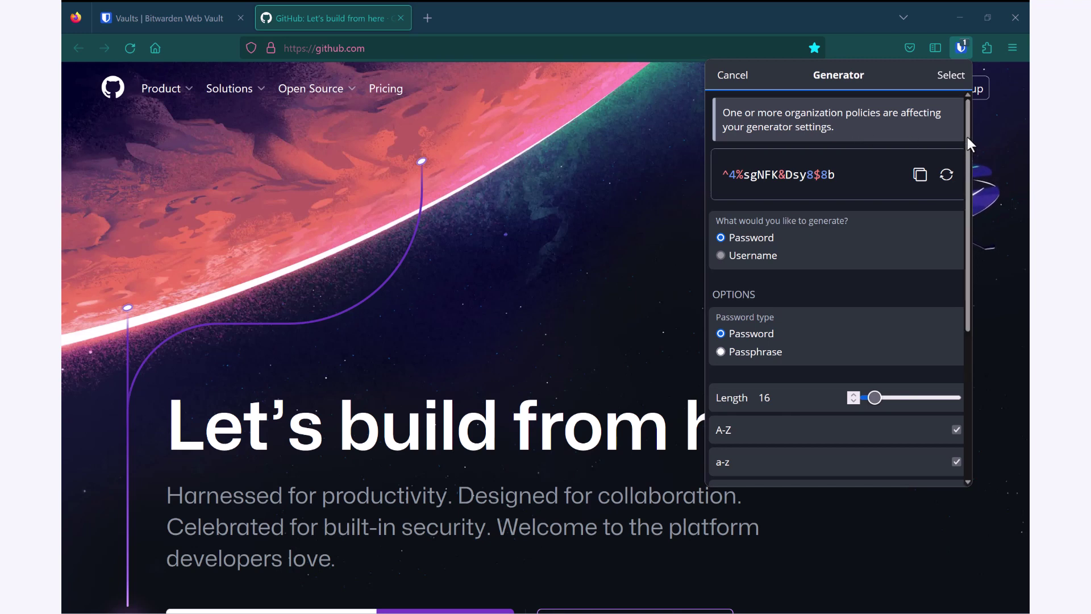
drag(967, 135, 949, 251)
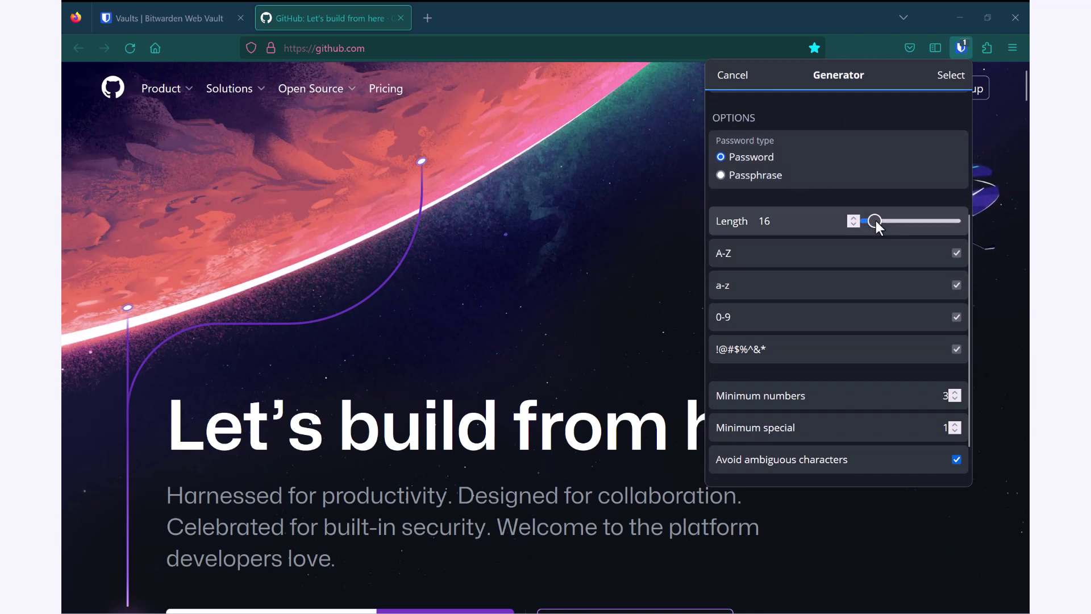
Step: Adjust the length slider and uncheck Avoid ambiguous characters for a 16-character password
mouse_move(877, 224)
mouse_down()
mouse_move(914, 222)
mouse_move(865, 224)
mouse_up()
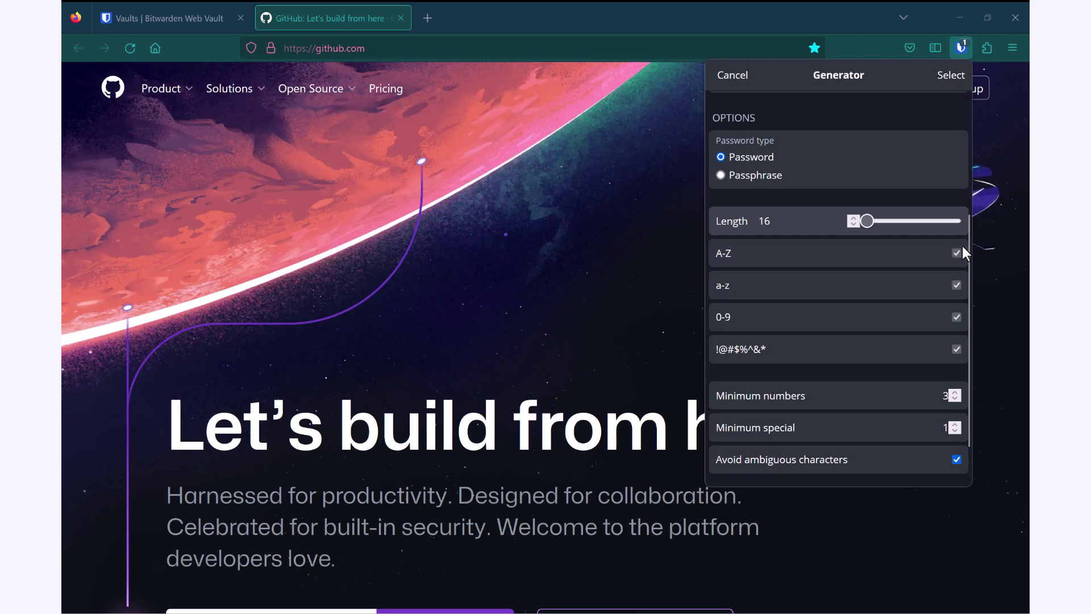
drag(969, 229, 967, 261)
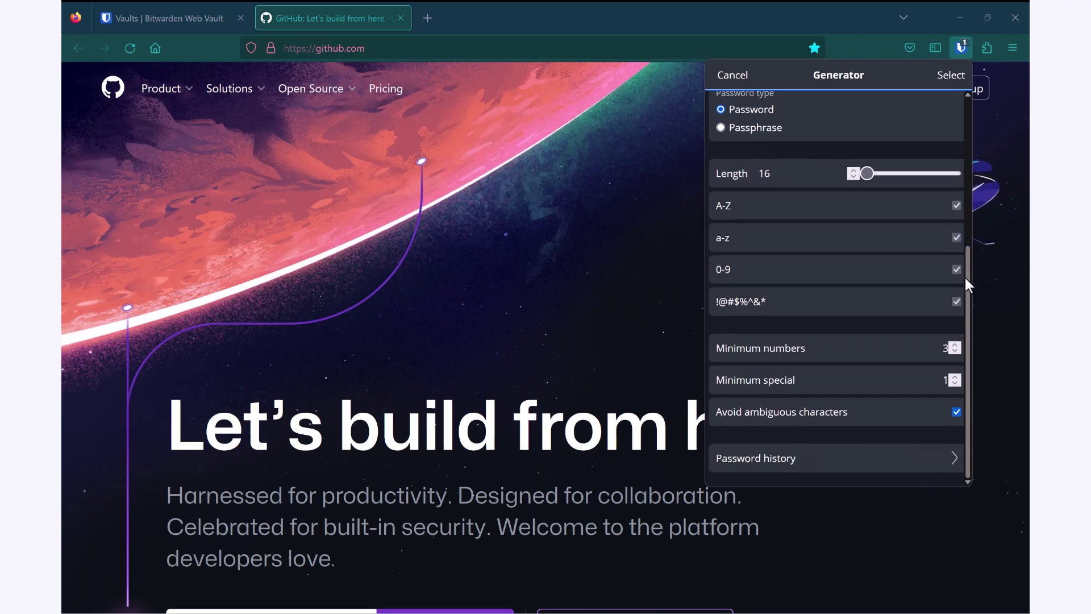
click(958, 412)
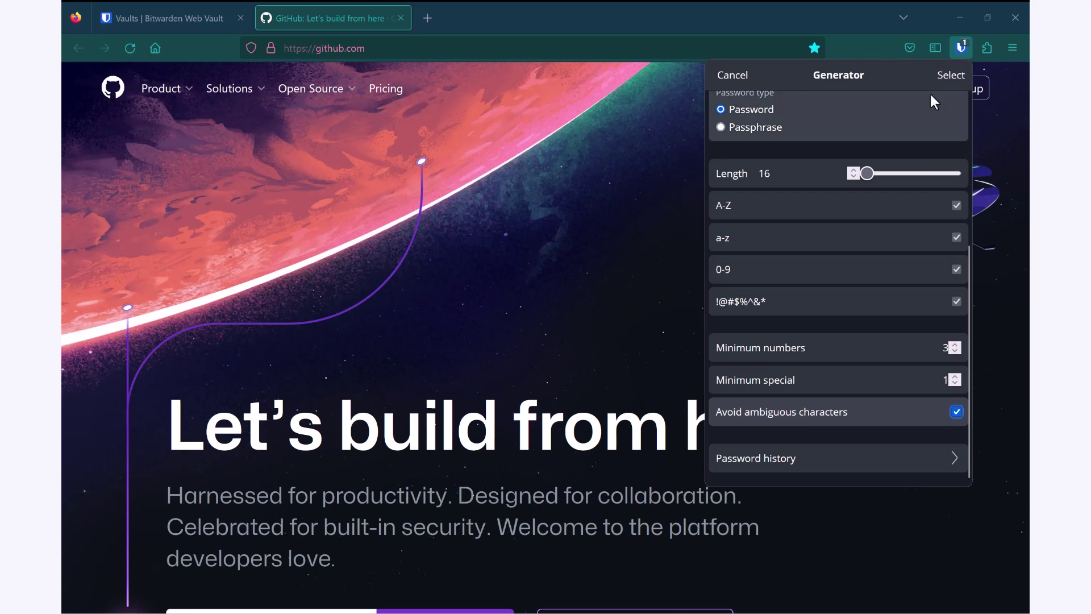
scroll(932, 101, up, 3)
scroll(932, 101, up, 3)
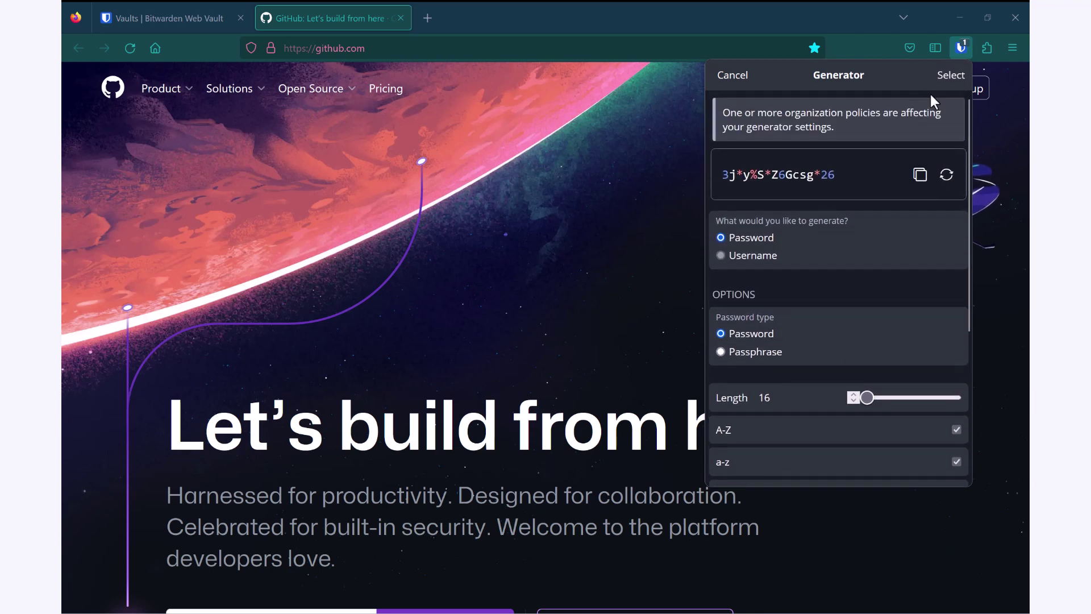
Step: Insert the generated 16-character password into the github.com login form
click(959, 81)
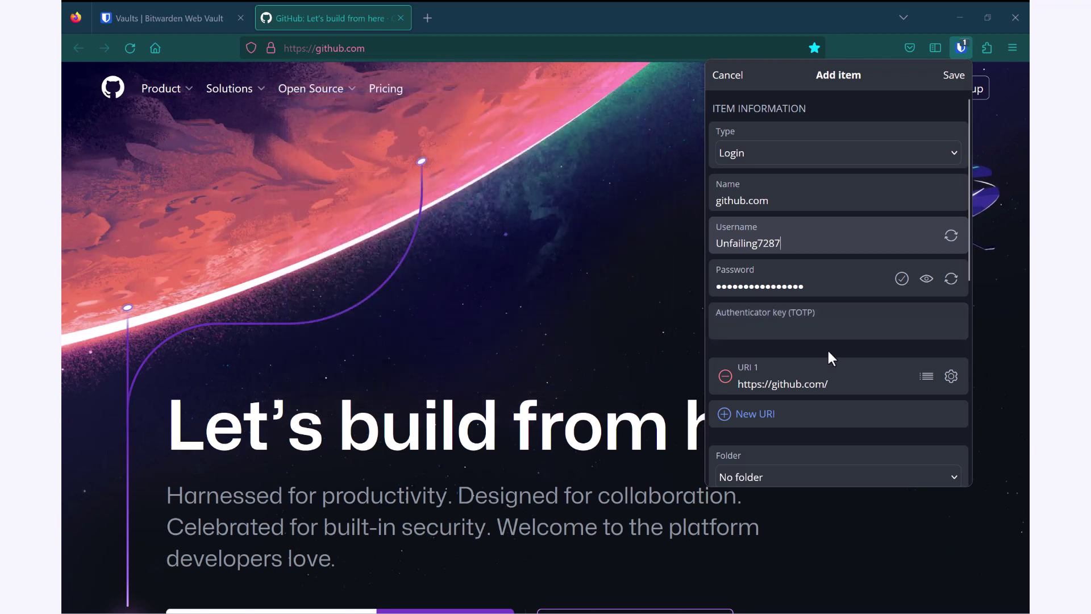
scroll(827, 348, down, 3)
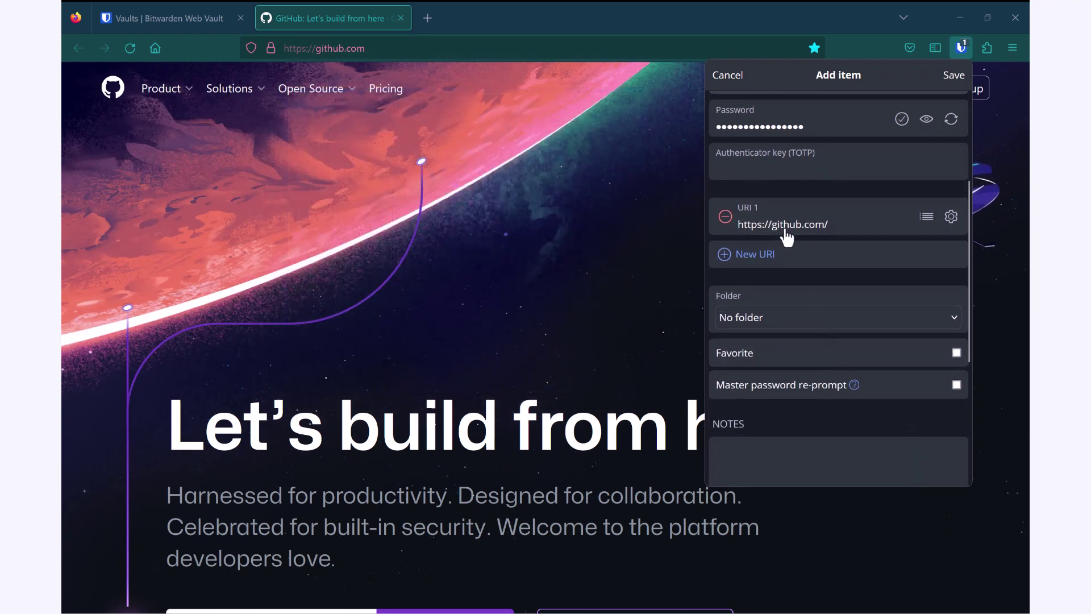
scroll(786, 227, down, 3)
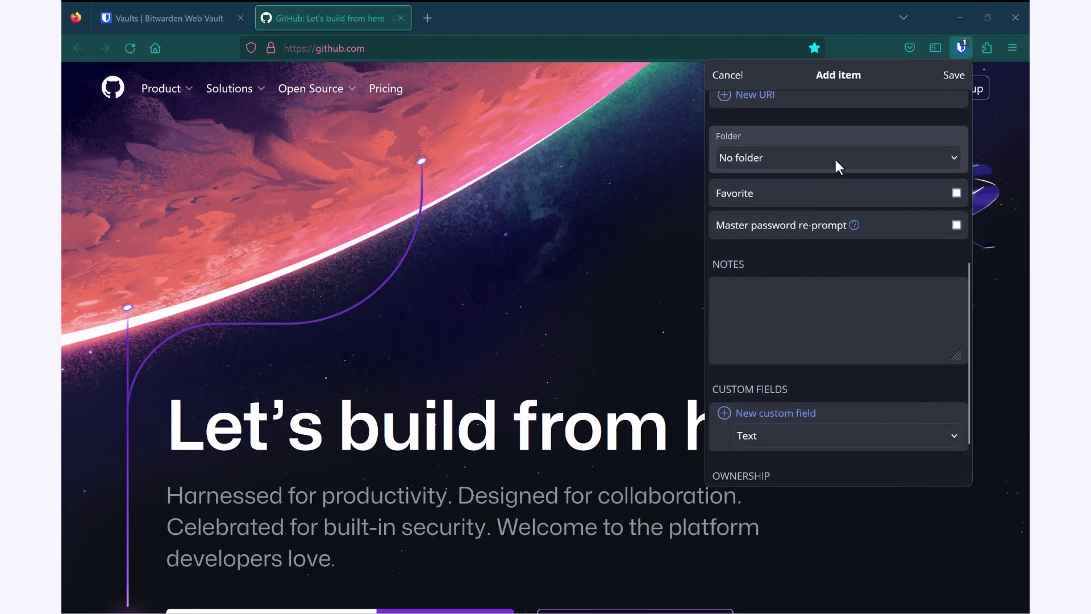
click(835, 161)
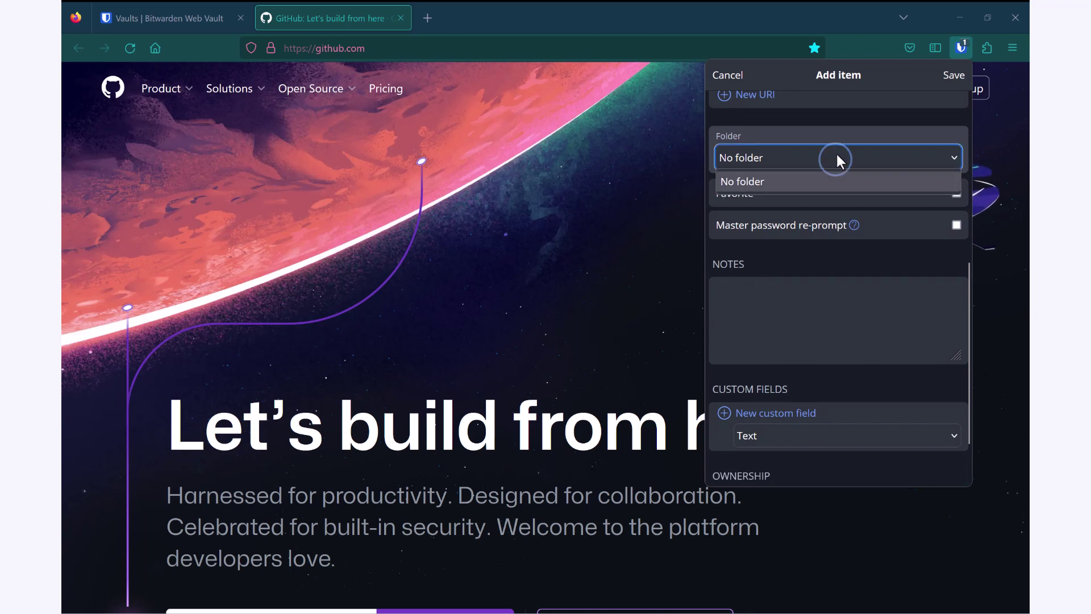
click(841, 136)
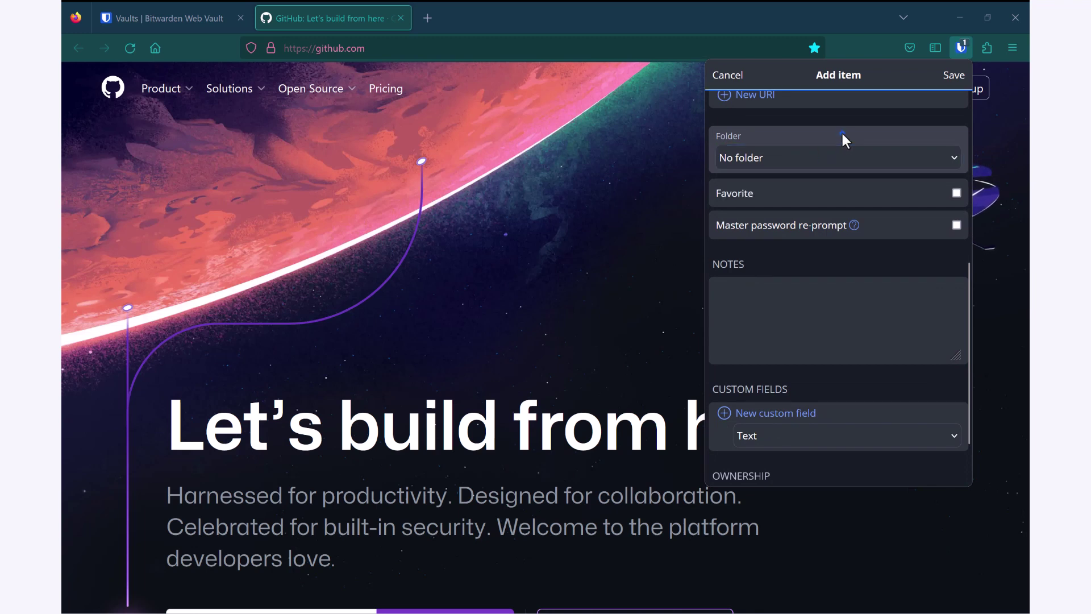
click(830, 196)
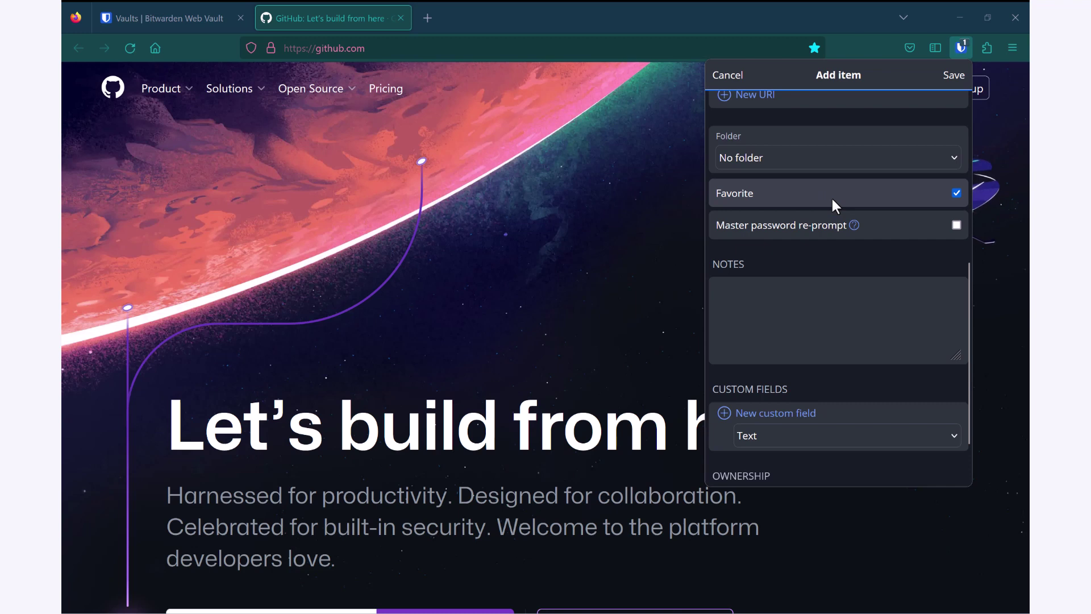
click(831, 196)
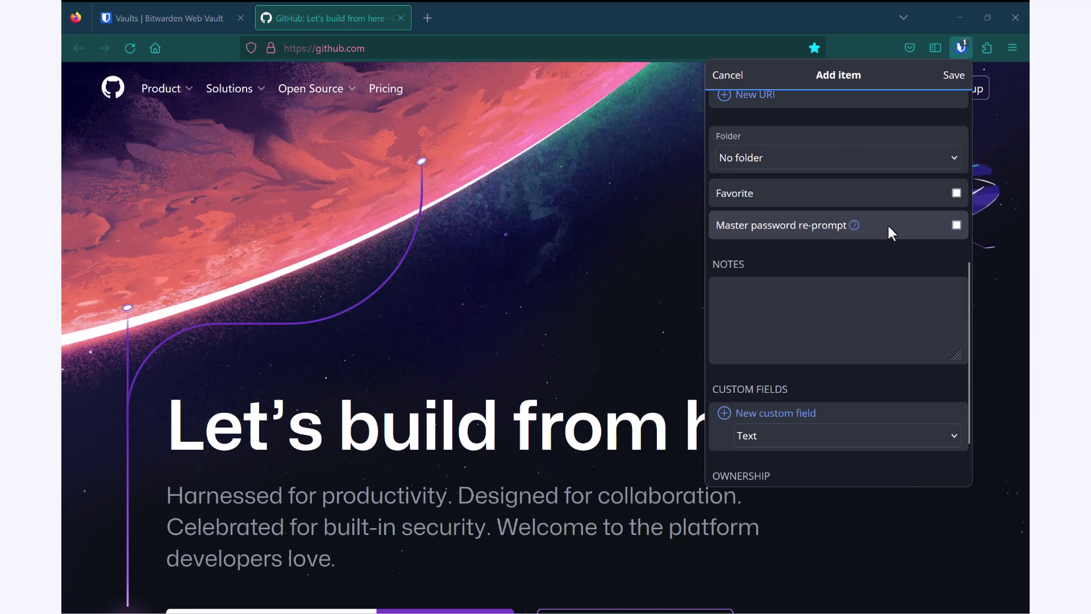
scroll(881, 210, down, 2)
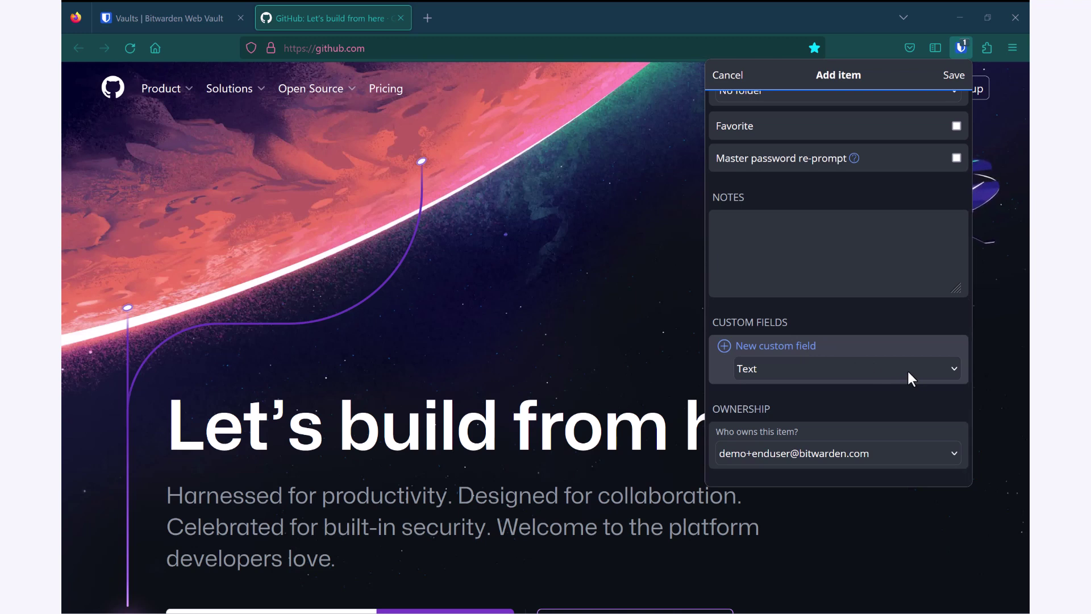
scroll(907, 369, down, 1)
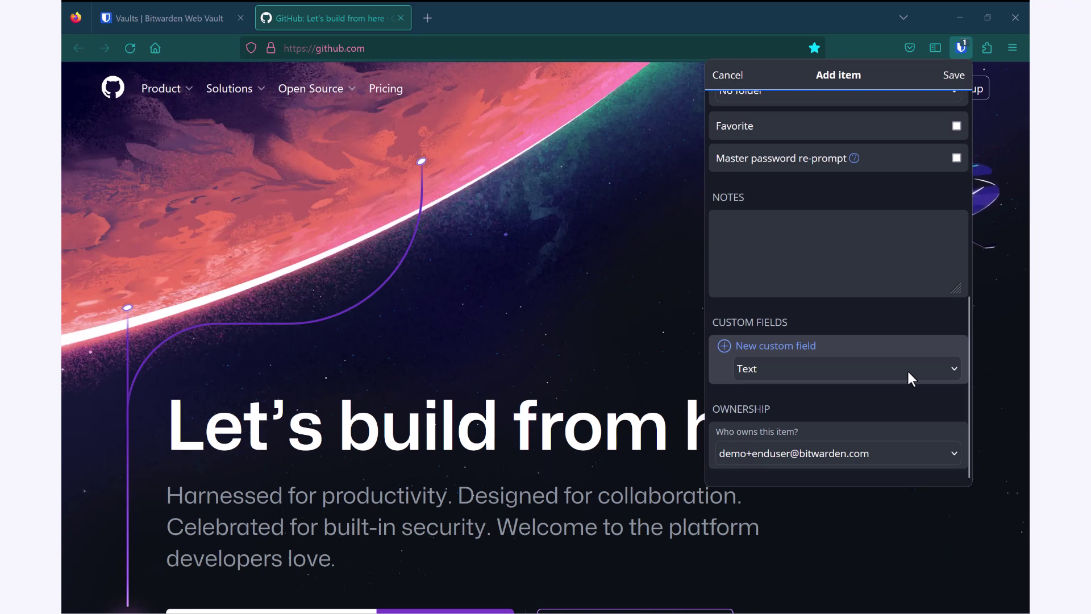
click(907, 370)
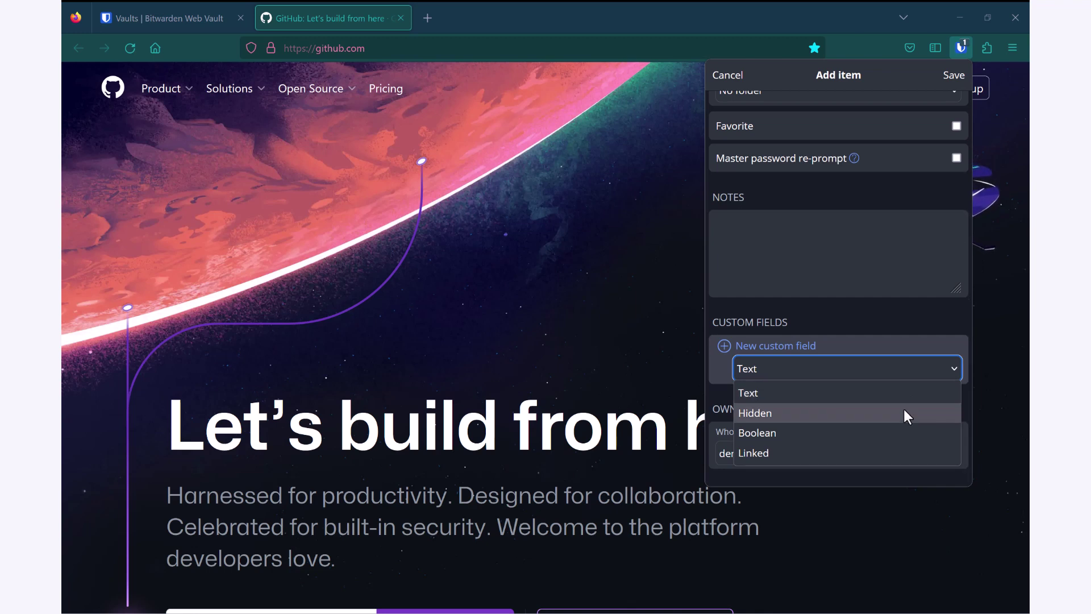
key(Down)
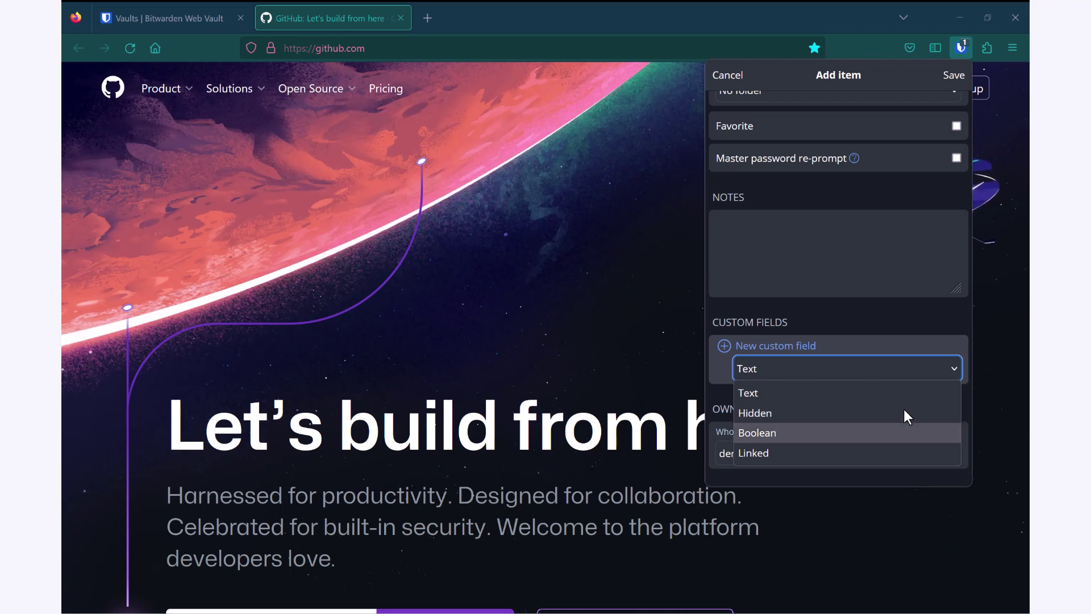
key(Down)
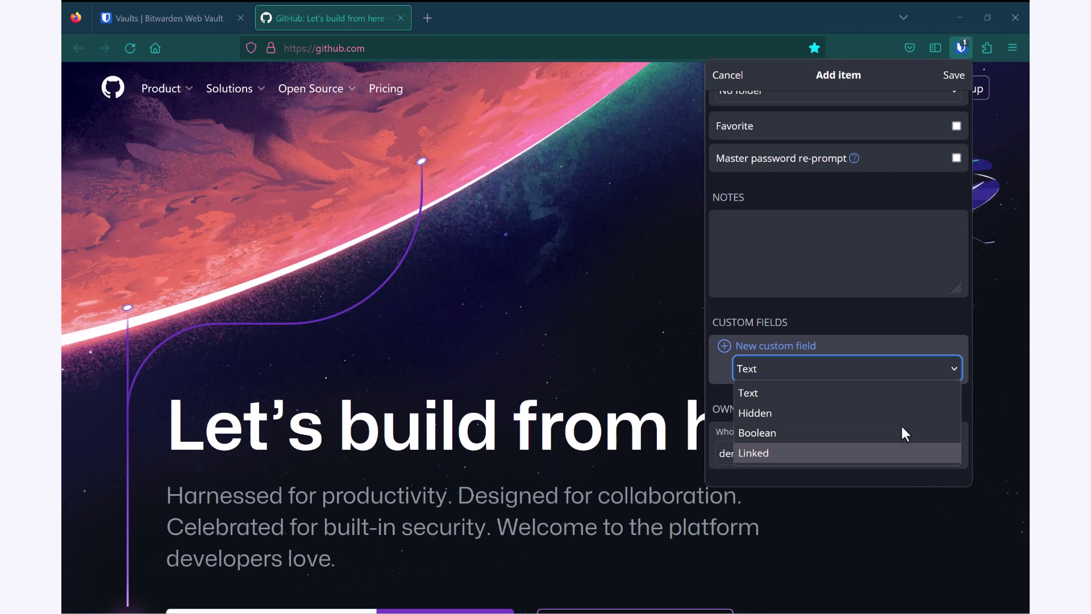
click(840, 368)
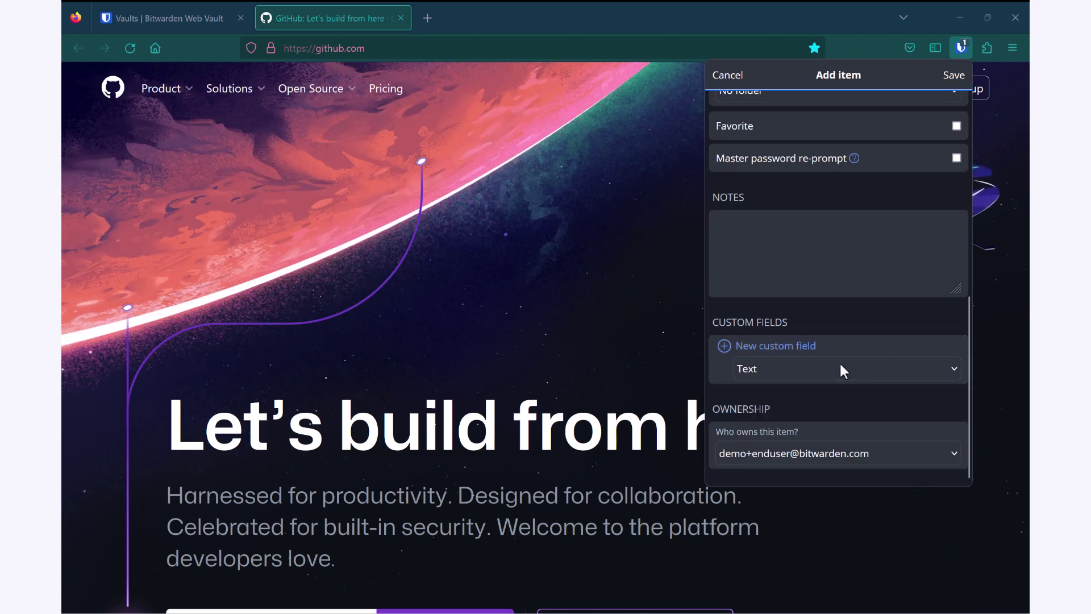
Step: Make Bitwarden Demo the owner, add the Finance and Identity collections, and save the login
click(953, 449)
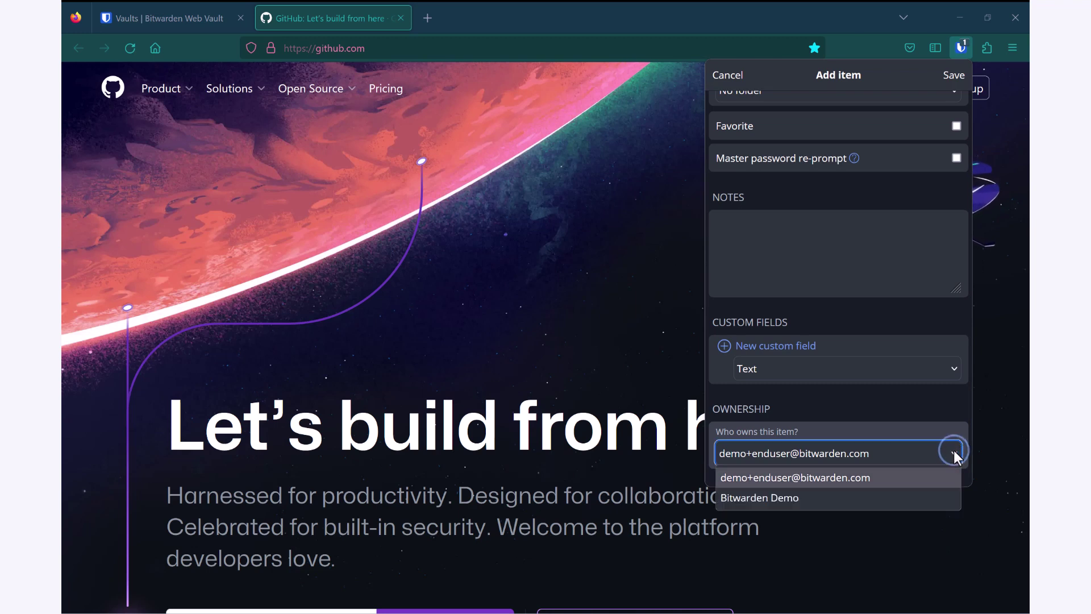
click(932, 497)
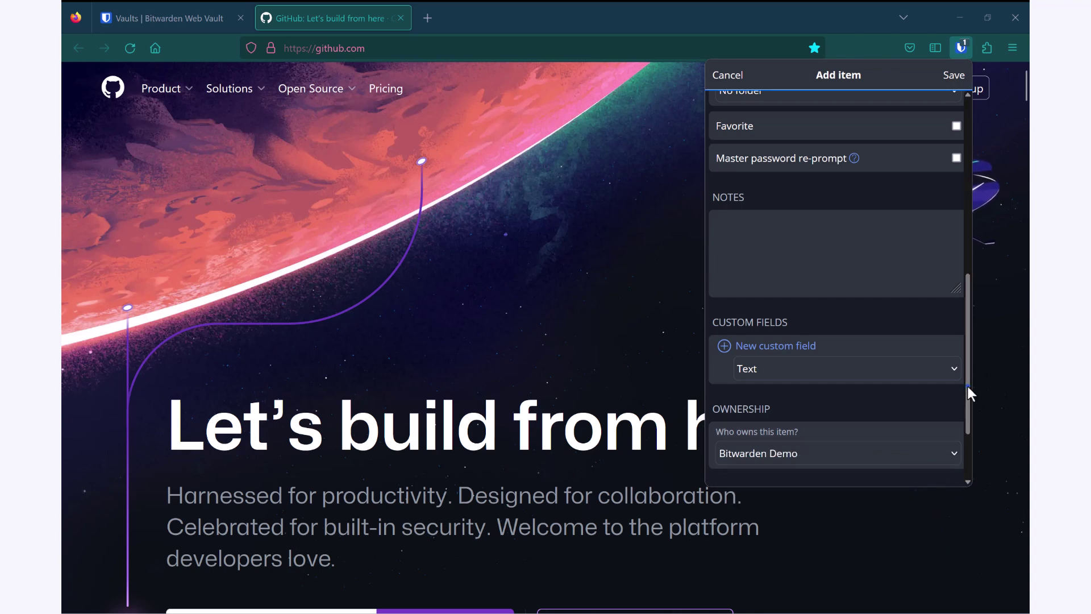
drag(967, 385, 967, 438)
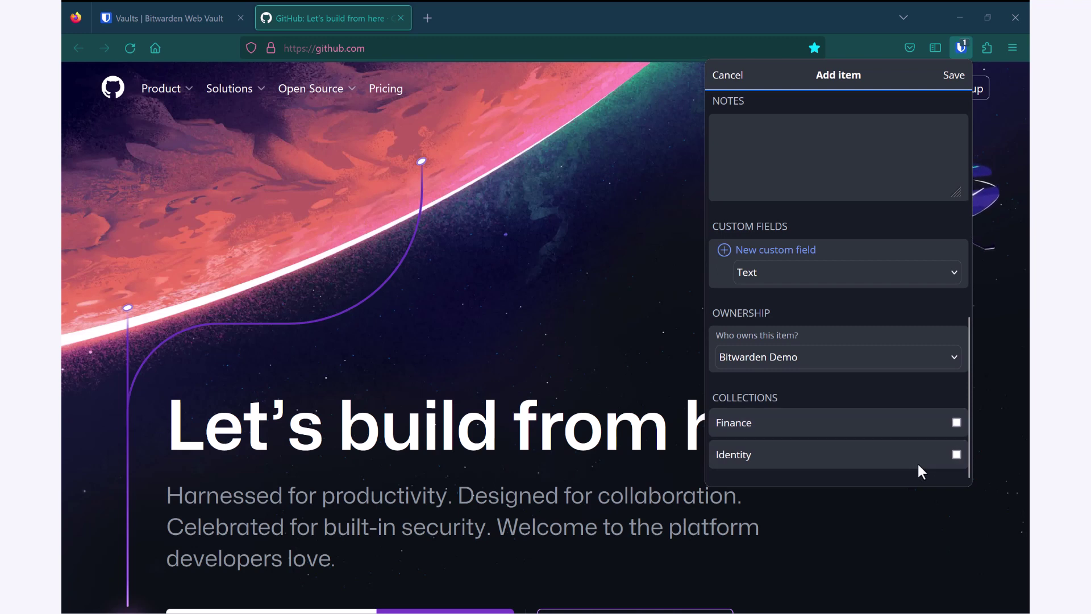
click(956, 423)
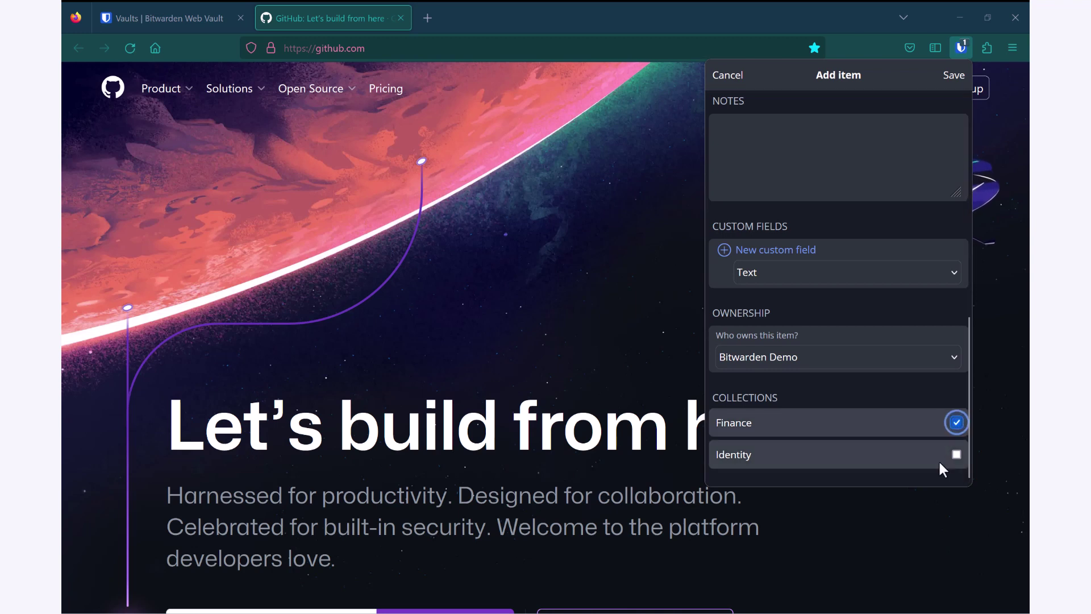
click(957, 454)
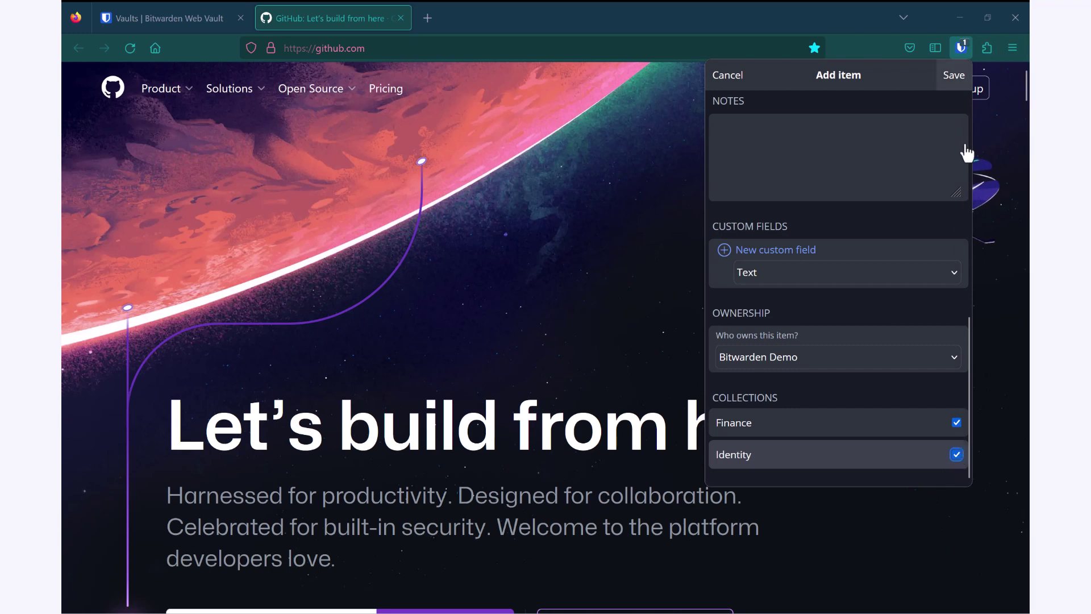
click(965, 80)
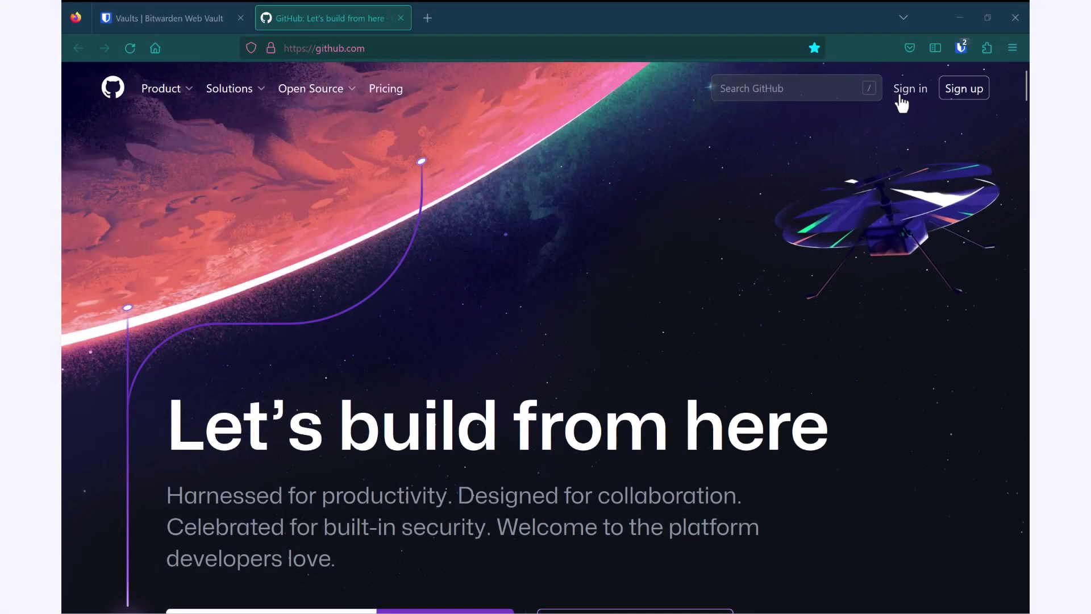
Step: On GitHub's sign-in page, autofill with Ctrl+Shift+L, cycling to the github.com login
click(901, 97)
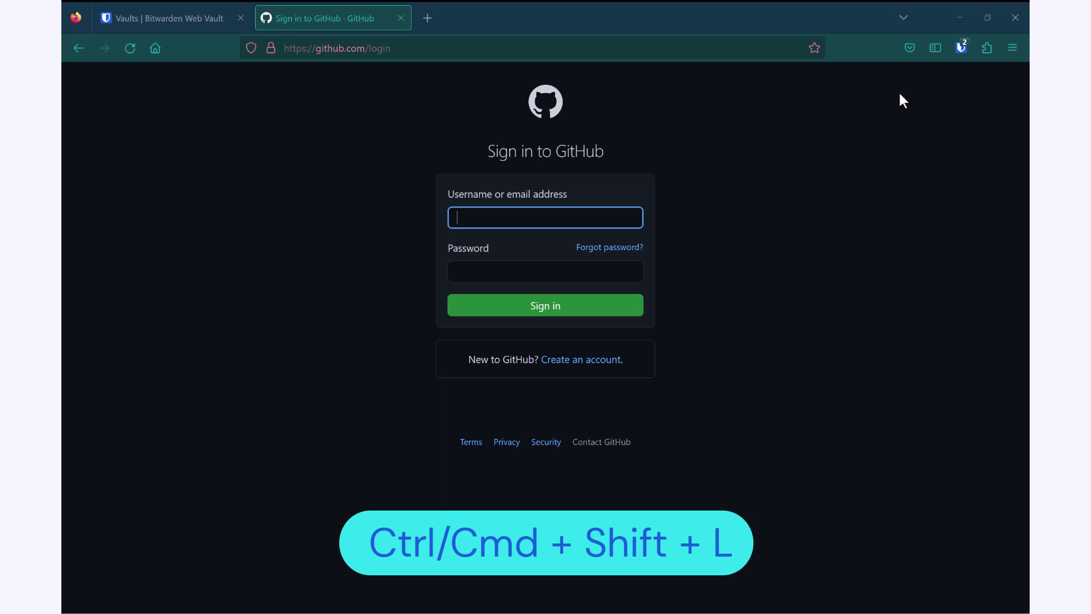
key(ctrl+shift+l)
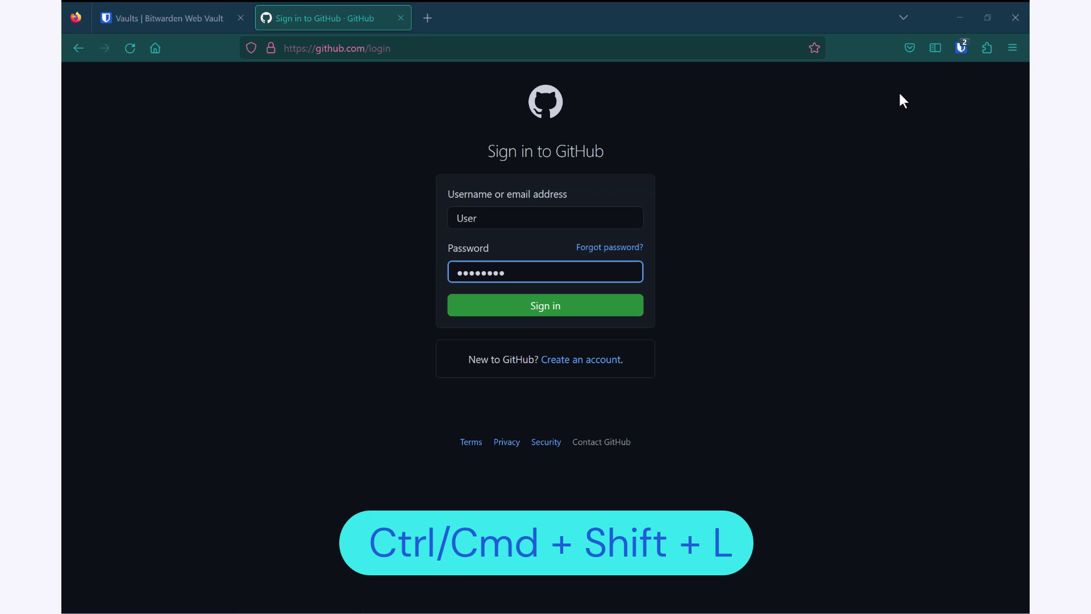
key(ctrl+shift+l)
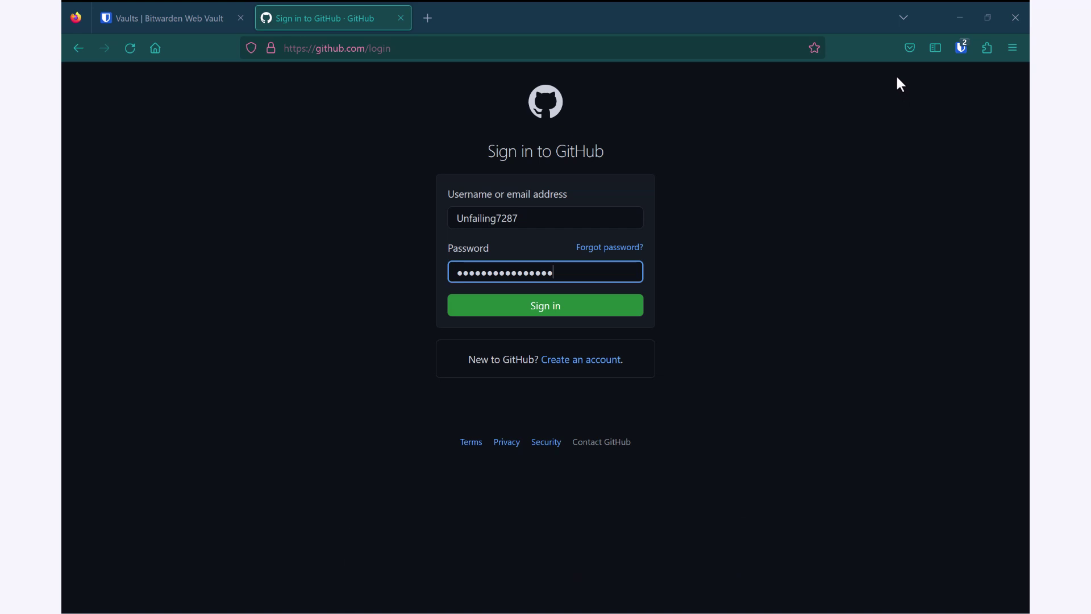
Step: Autofill the Github User login from the extension, then clear the username and password fields
click(962, 51)
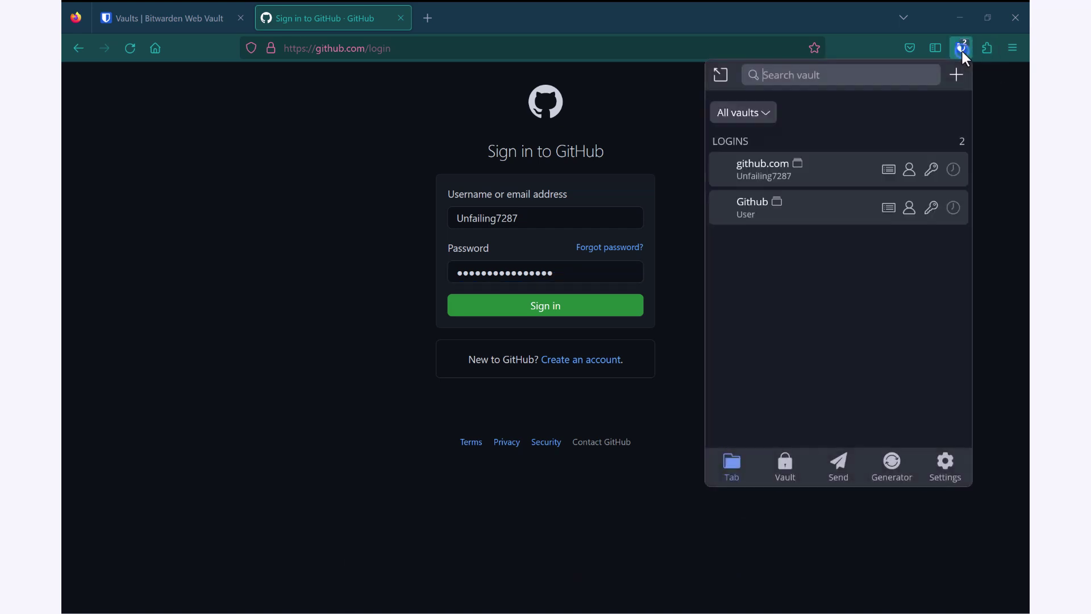
click(838, 215)
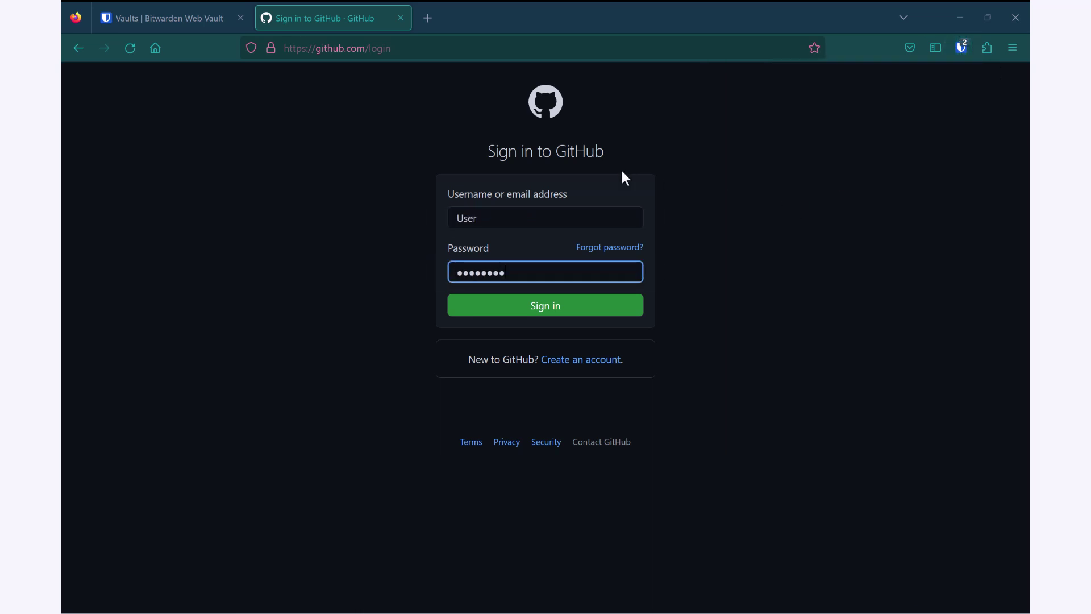
double_click(532, 212)
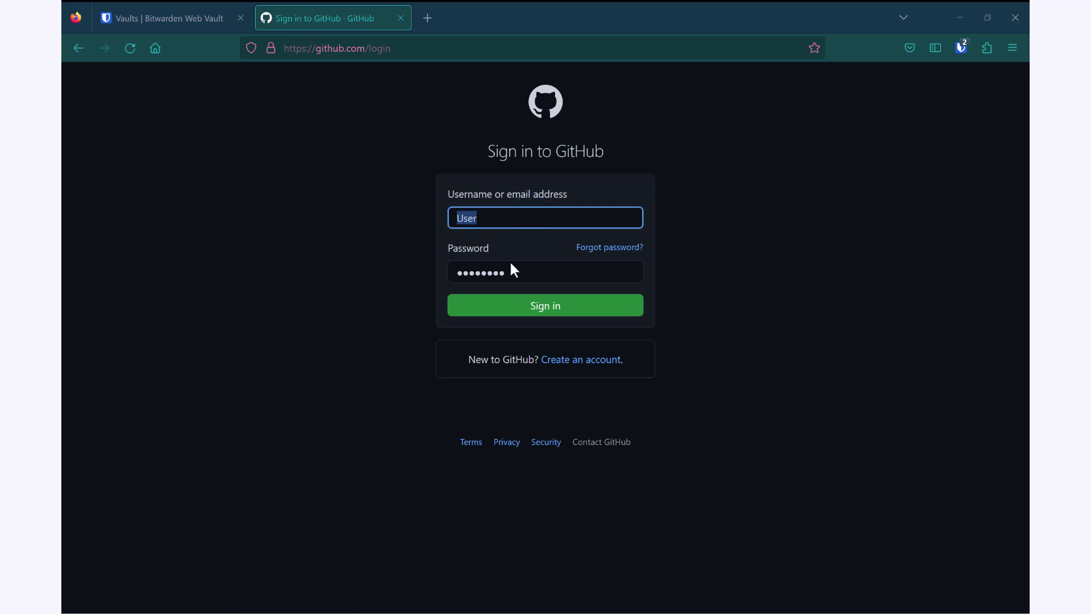
key(BackSpace)
click(528, 273)
double_click(526, 273)
key(BackSpace)
Step: Autofill github.com via the right-click Bitwarden > Auto-fill menu, then reload the page
click(478, 216)
right_click(463, 216)
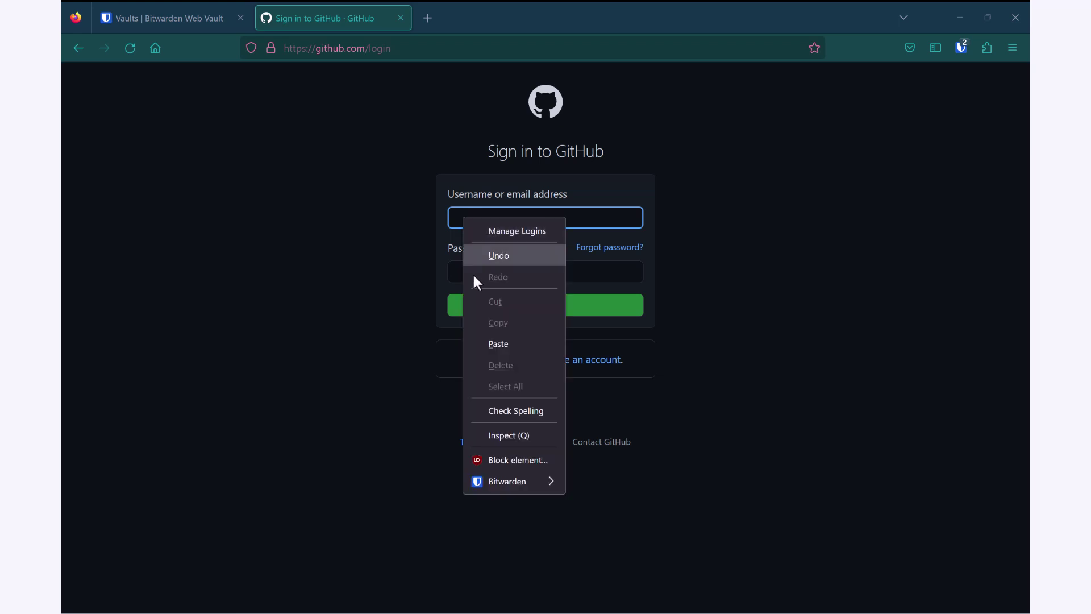
mouse_move(512, 475)
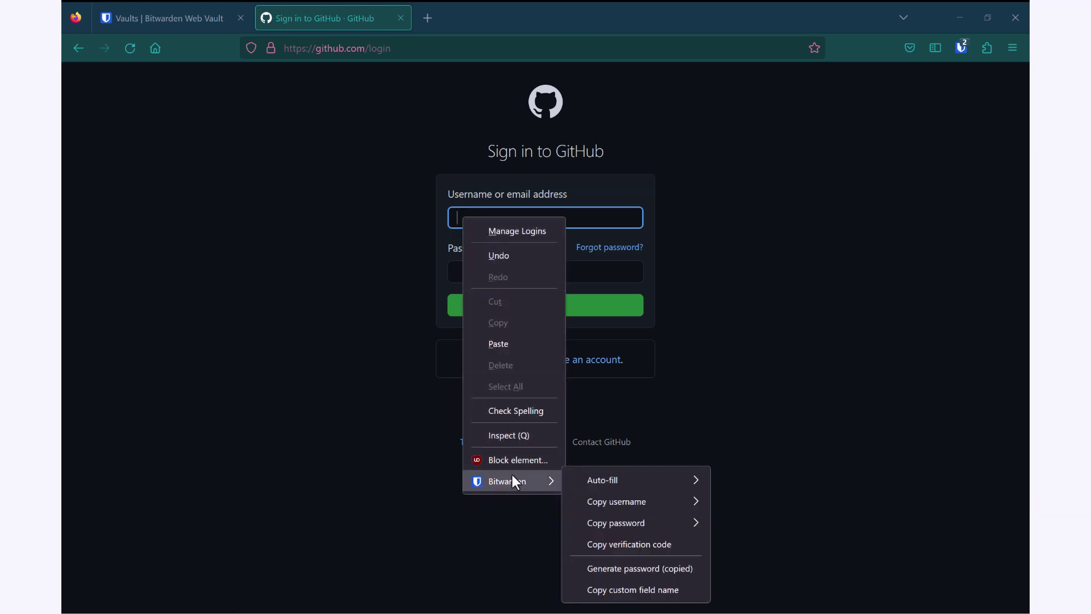
key(Right)
key(Right)
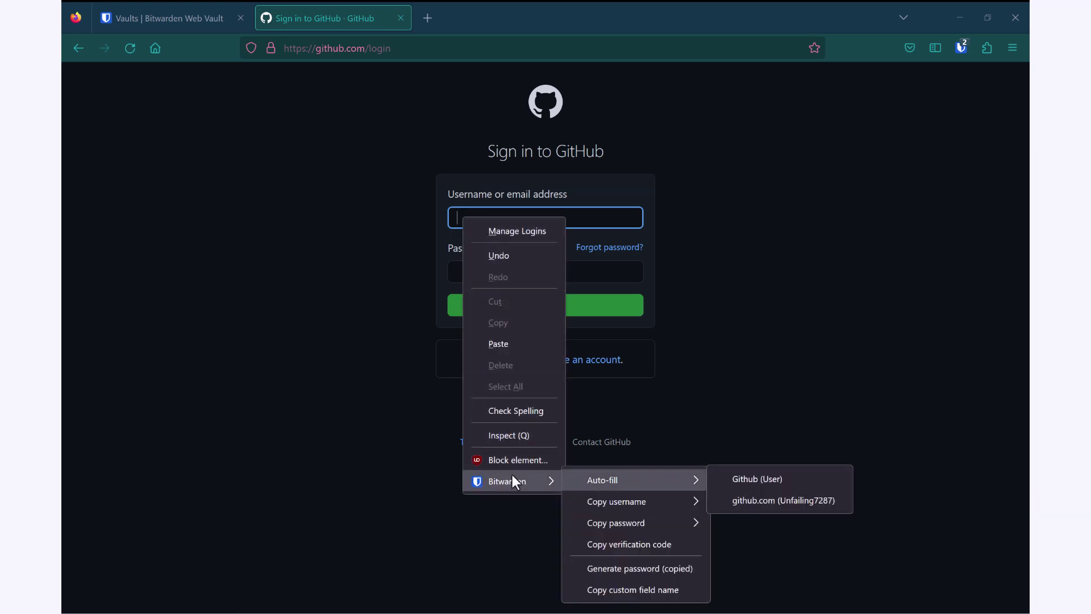
click(762, 501)
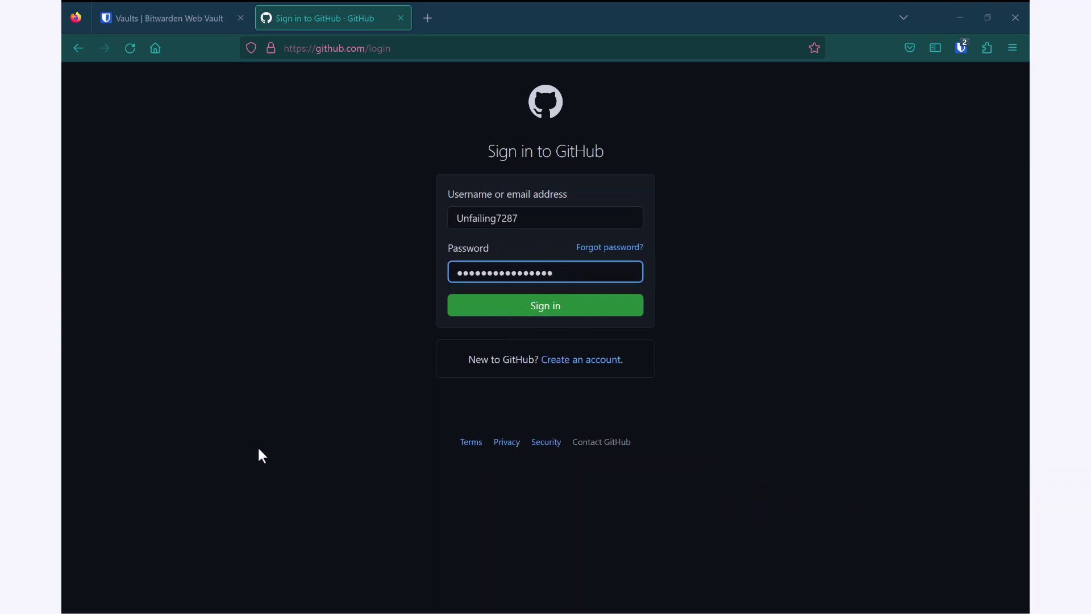
click(133, 54)
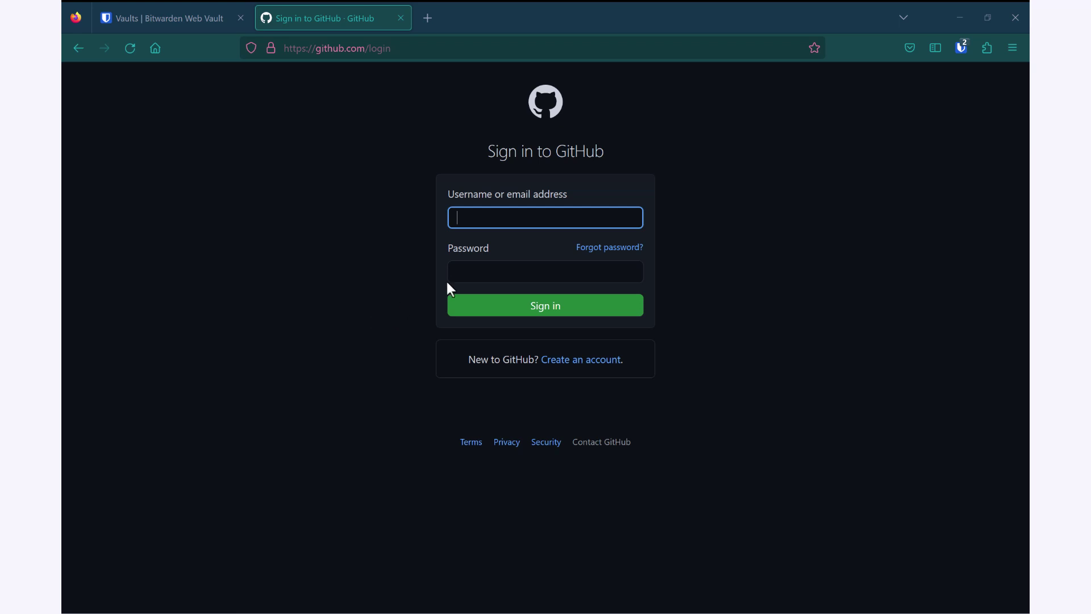
Step: Enable Auto-fill on page load in the extension's Options, then reload the GitHub sign-in page
click(959, 48)
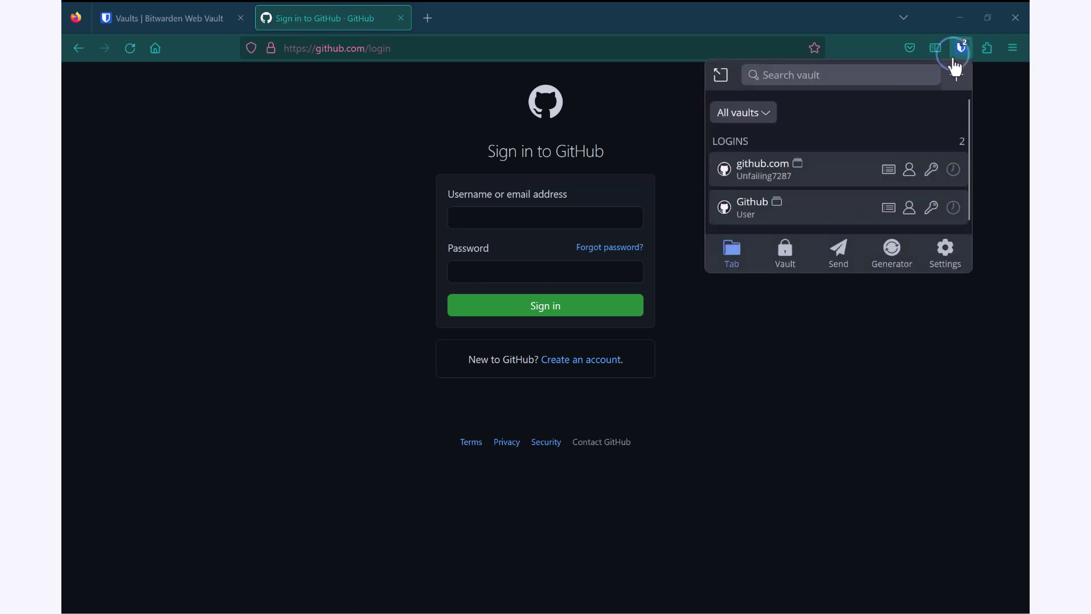
click(945, 262)
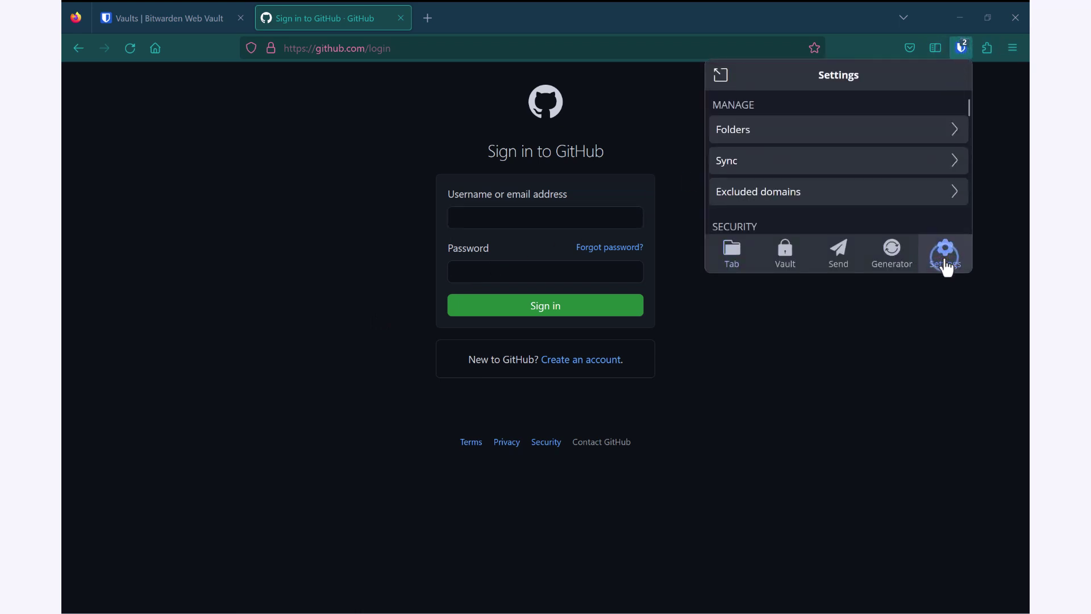
drag(965, 107, 956, 203)
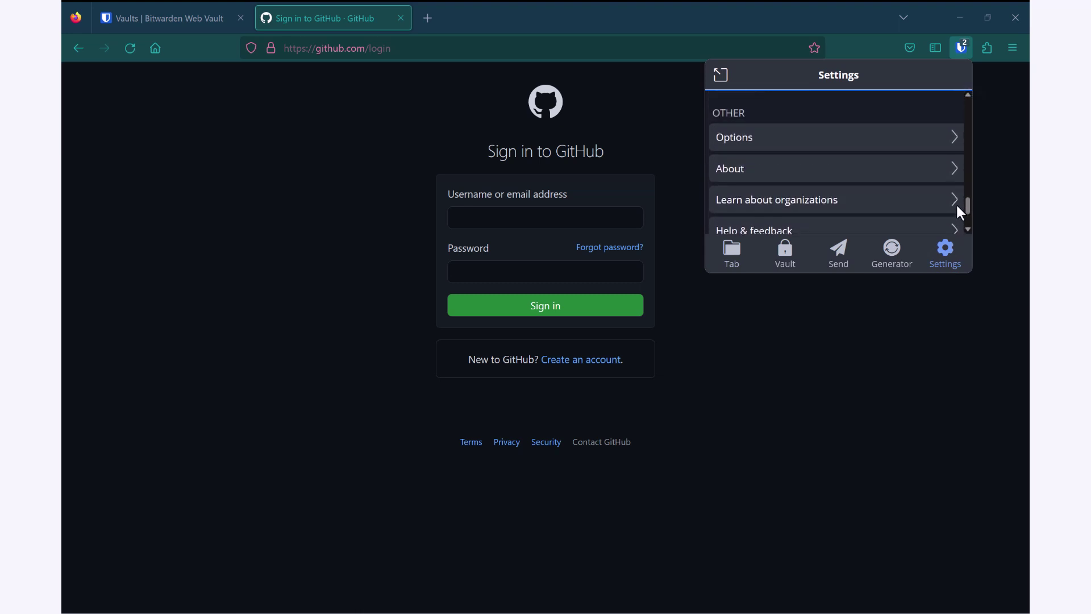
click(940, 142)
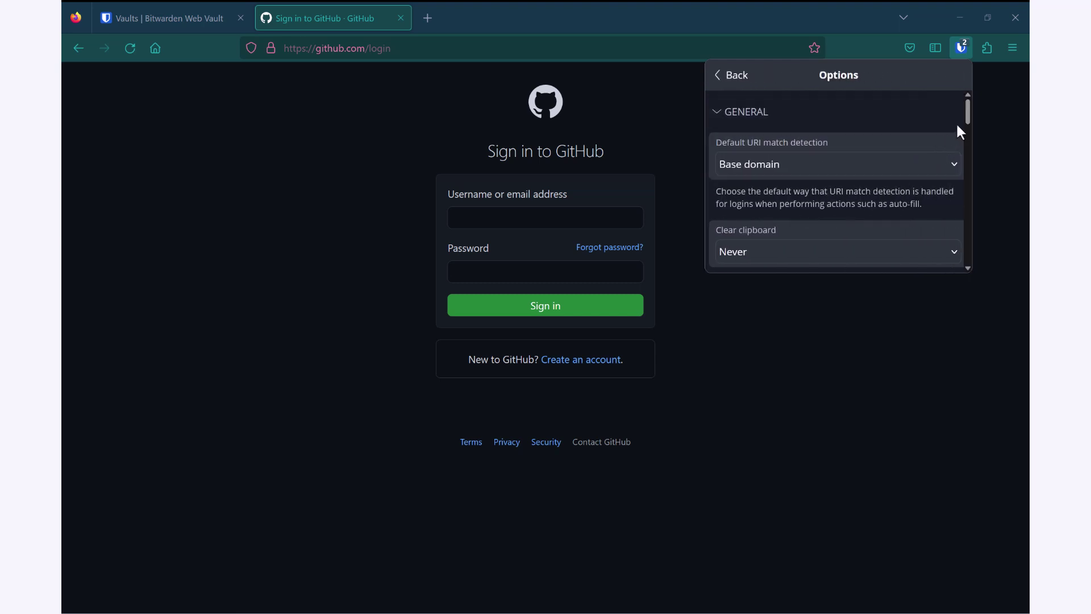
drag(966, 117, 969, 243)
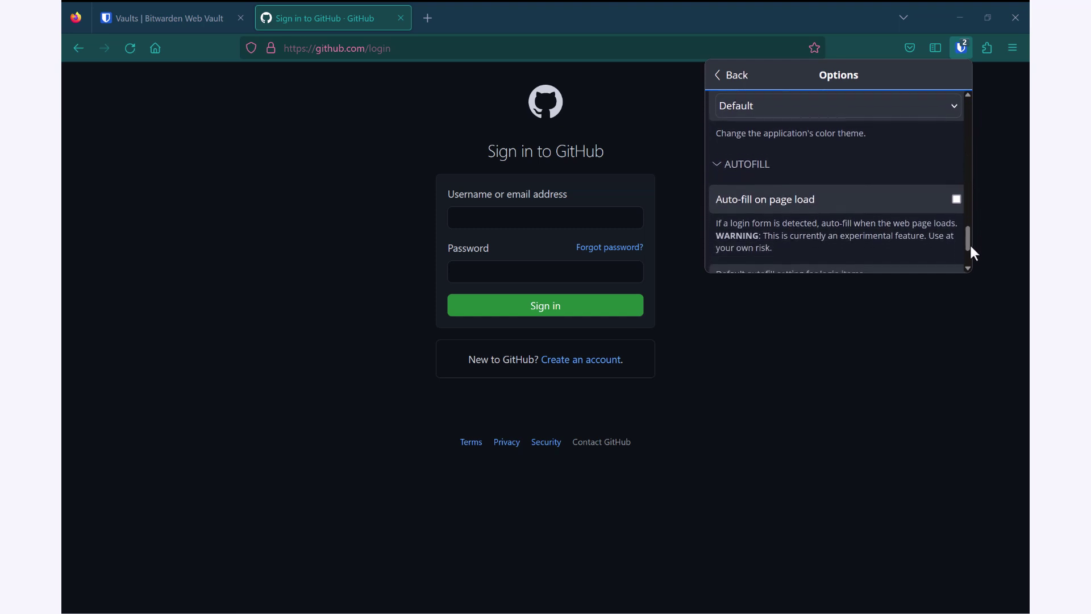
click(957, 195)
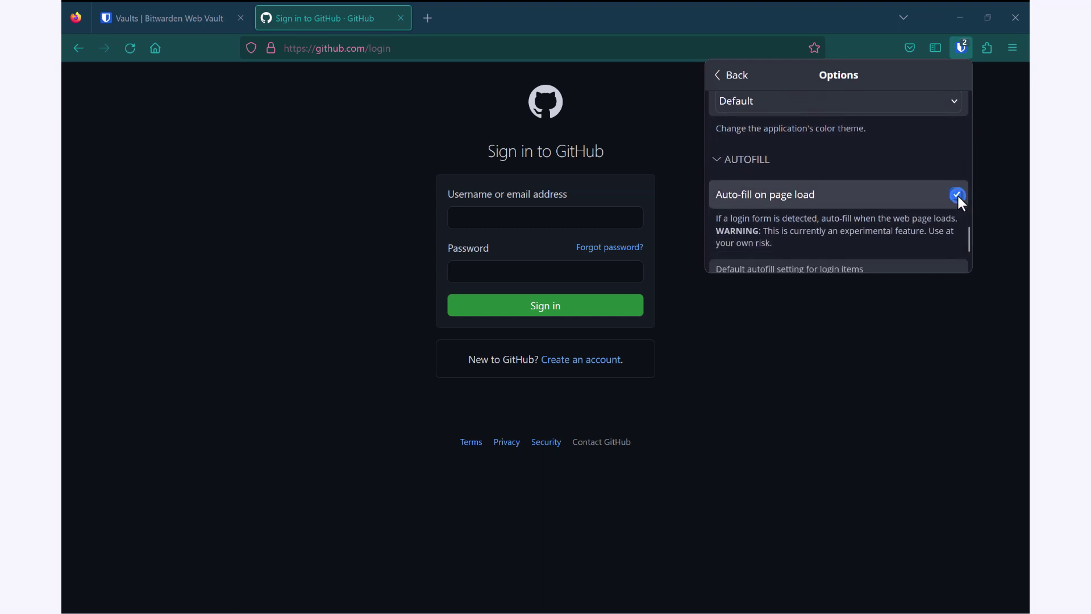
click(685, 111)
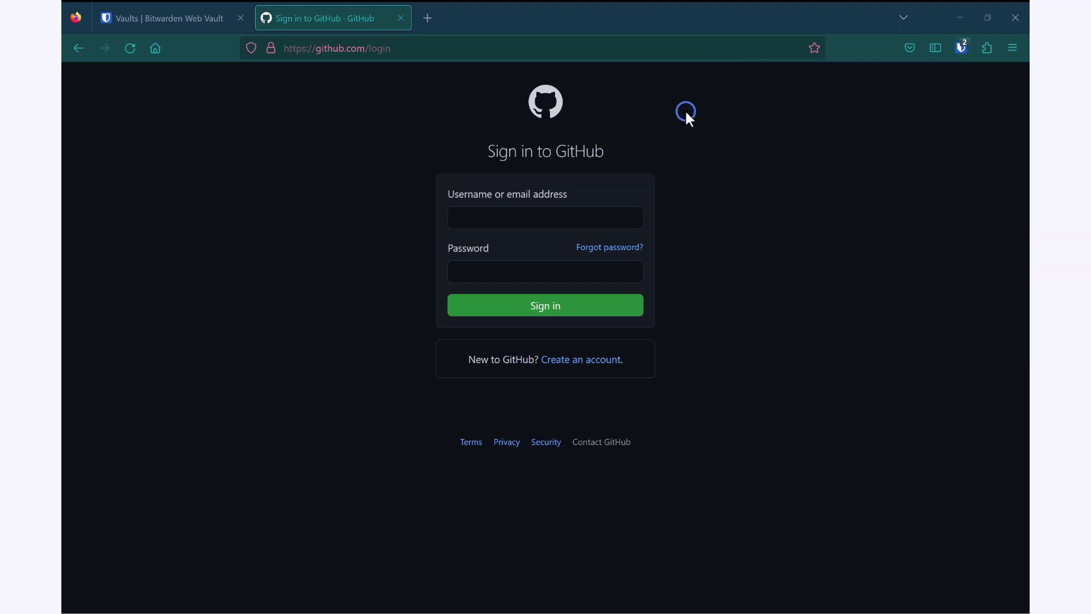
click(130, 49)
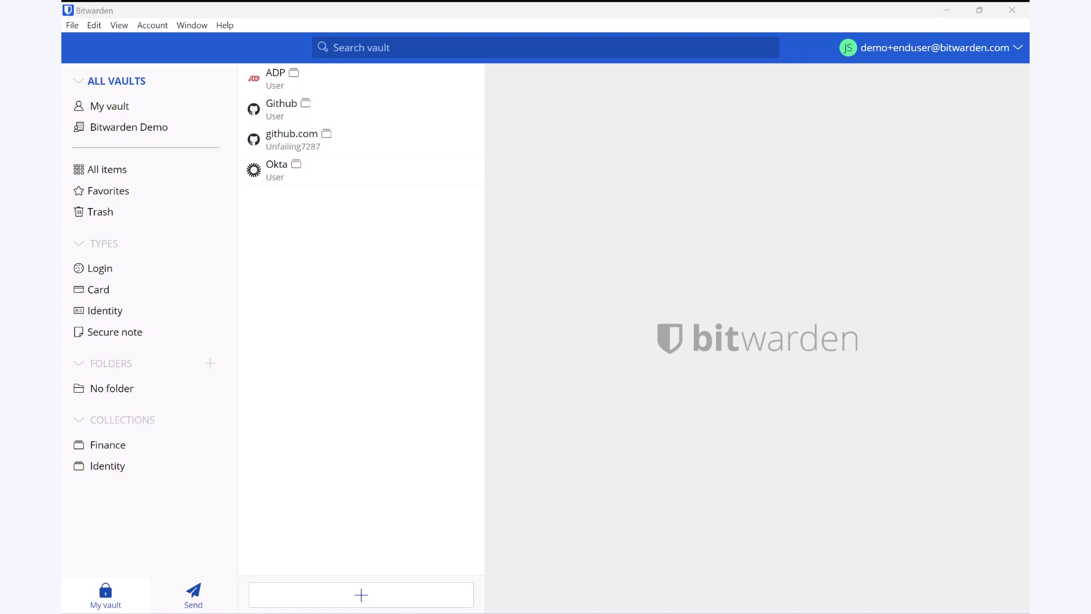
Step: Turn on Unlock with Windows Hello in the desktop app's File > Settings
click(71, 27)
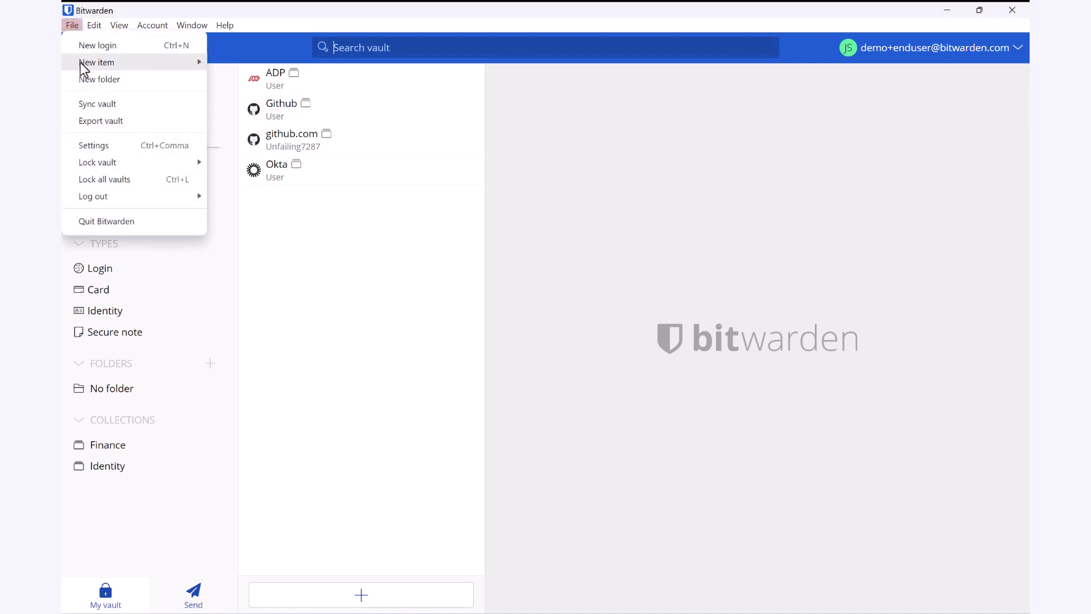
click(107, 151)
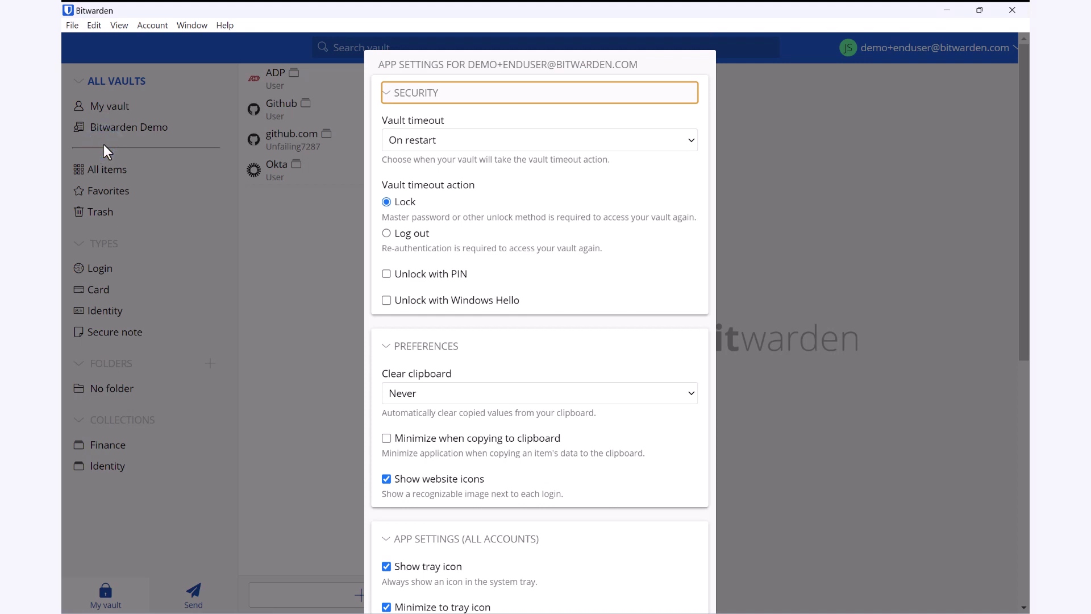
click(494, 306)
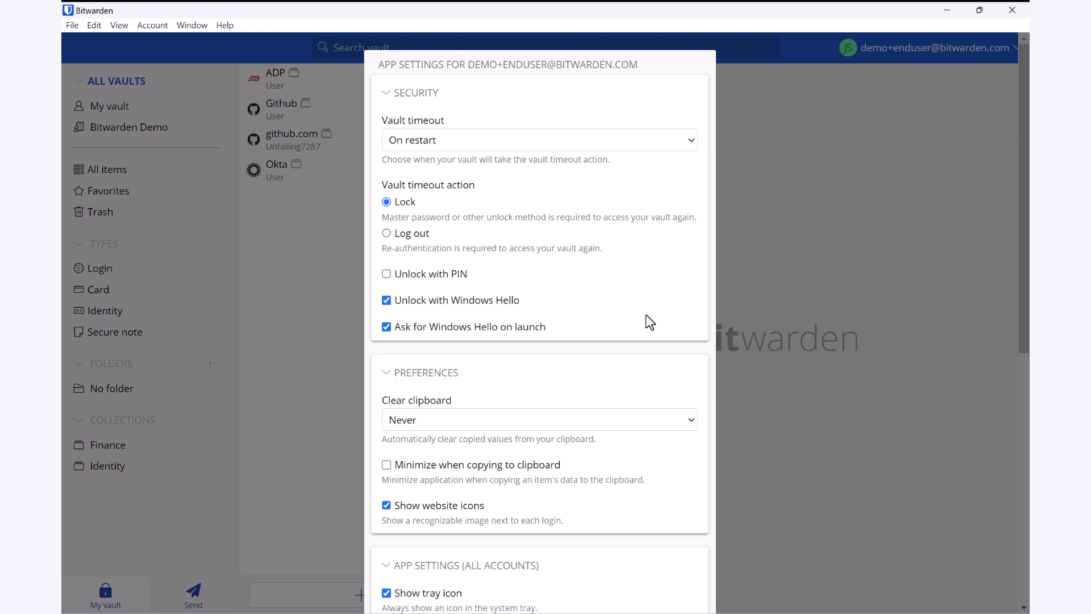
scroll(646, 316, down, 6)
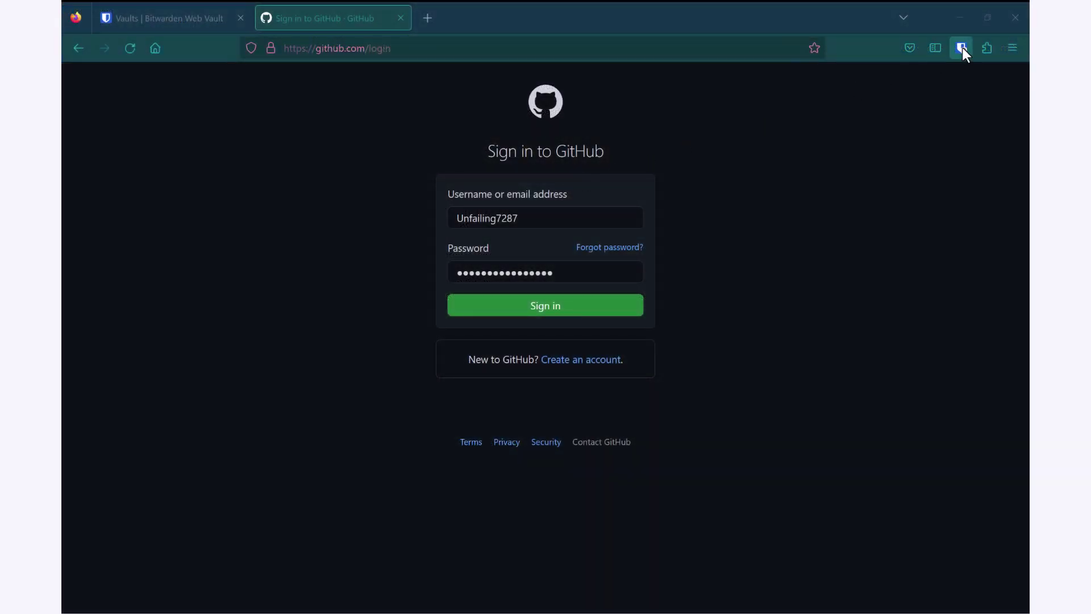
Step: Unlock the browser extension with the master password and find Unlock with biometrics in its Settings
click(961, 48)
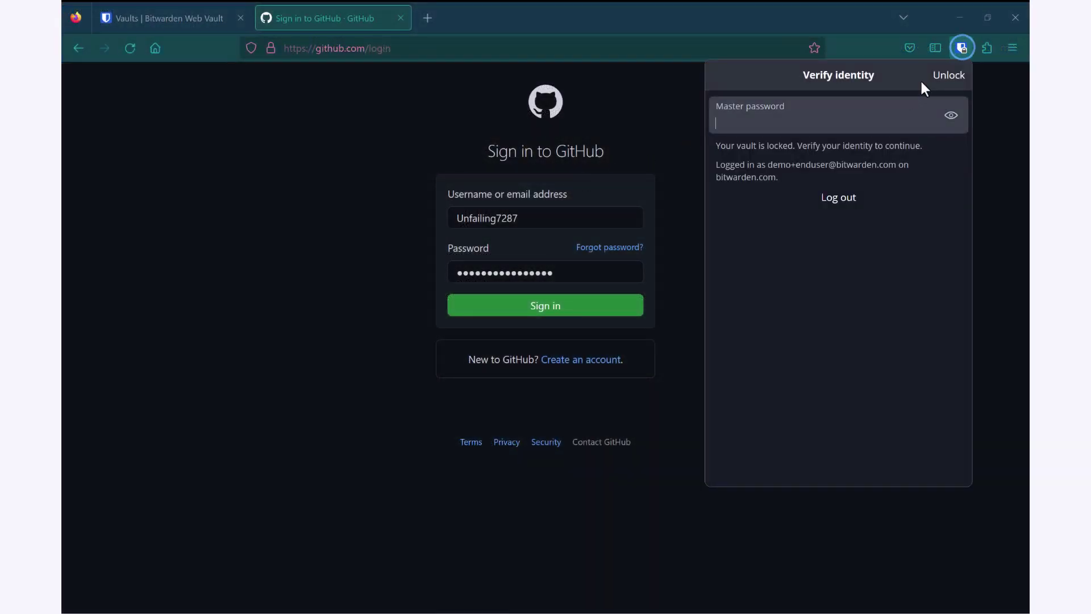
key(ctrl+v)
key(Return)
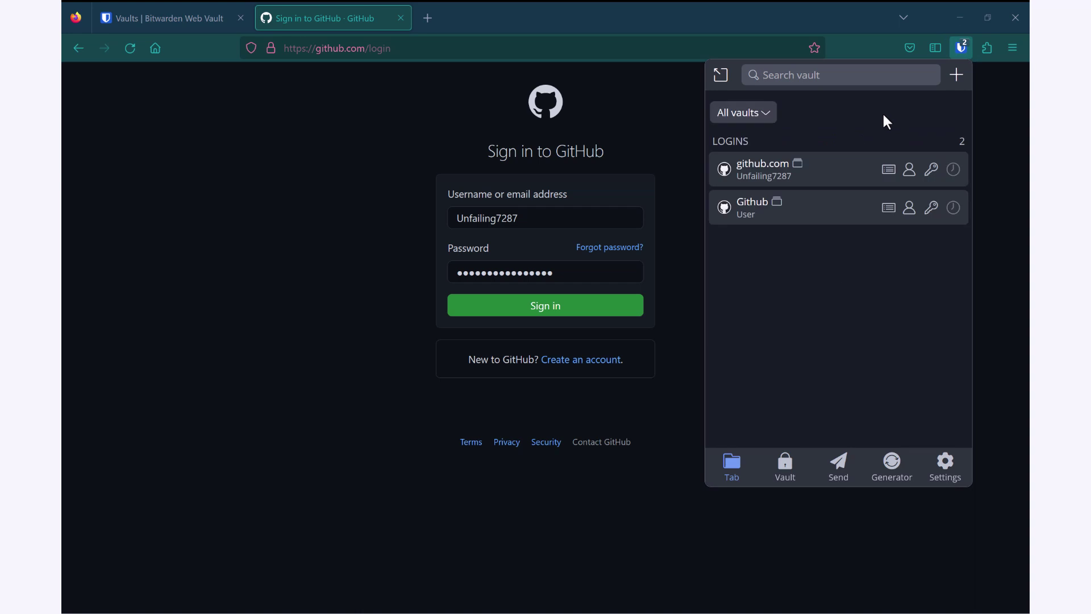
click(955, 472)
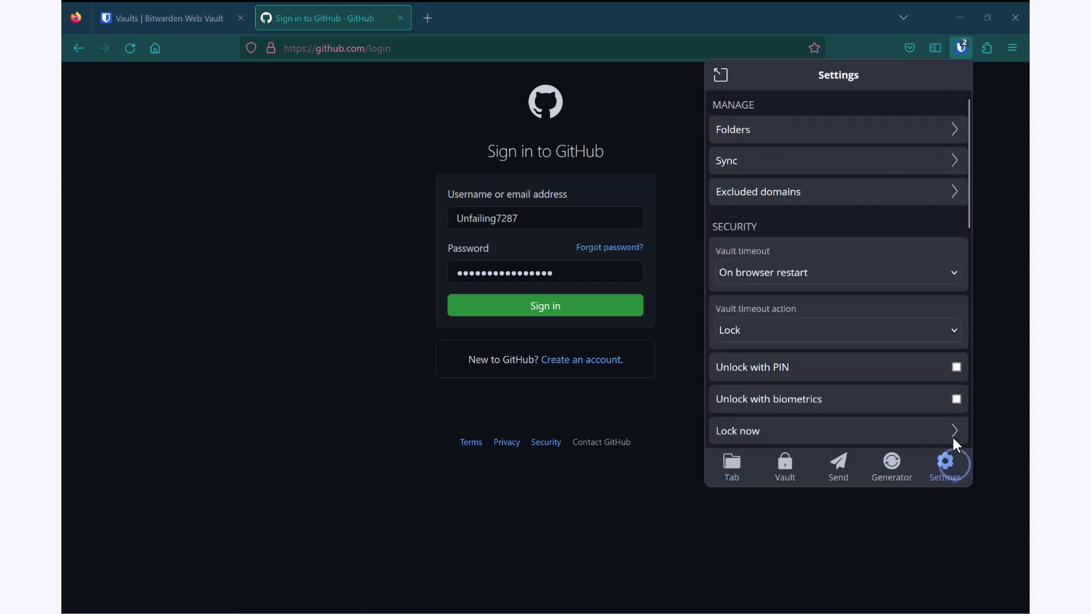
scroll(940, 226, down, 3)
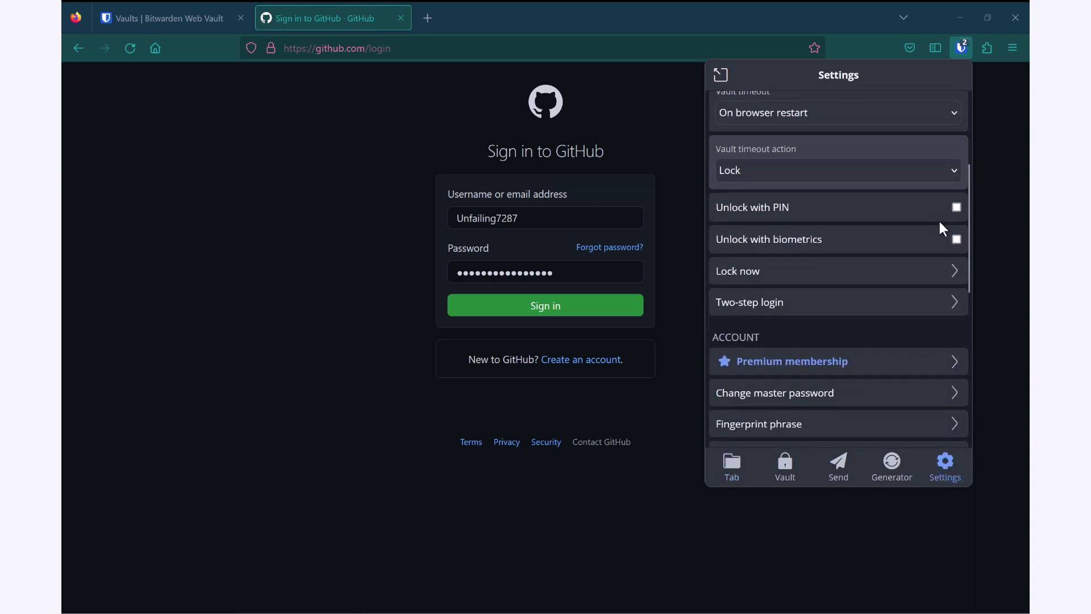